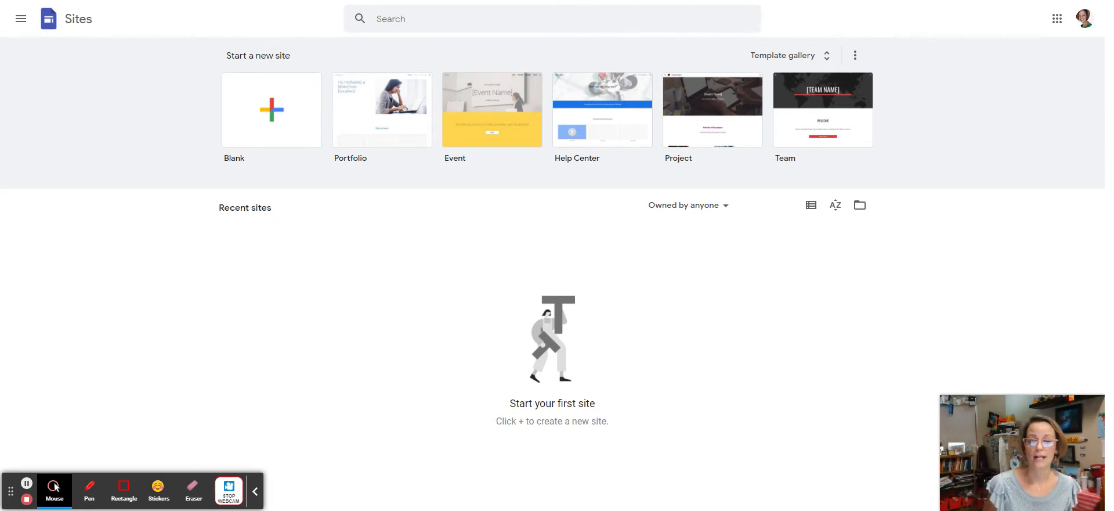
# Step: Create a new Blank site from the Start a new site gallery
pyautogui.click(268, 110)
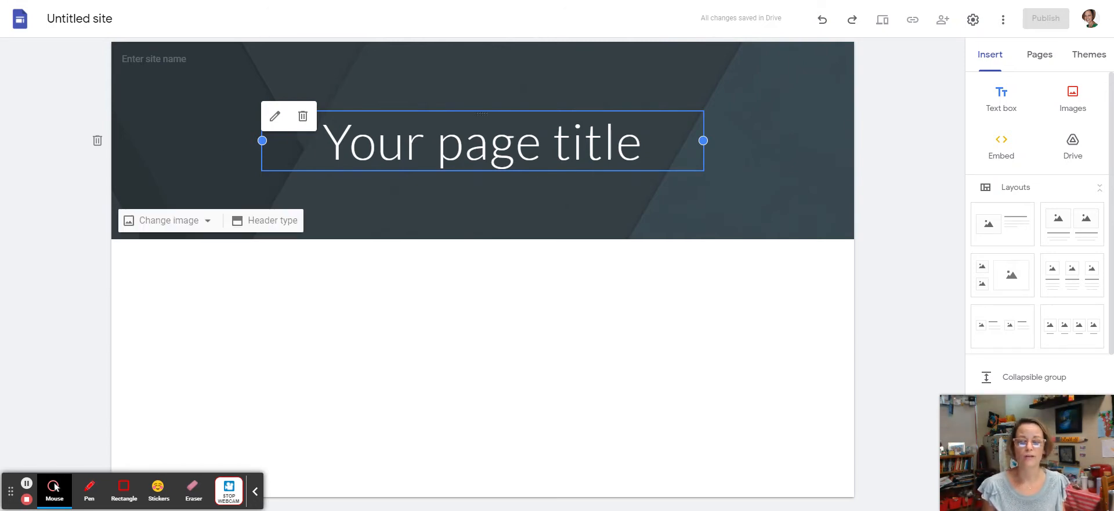
# Step: Replace the header title placeholder with 'Menge Mayhem'
pyautogui.click(689, 156)
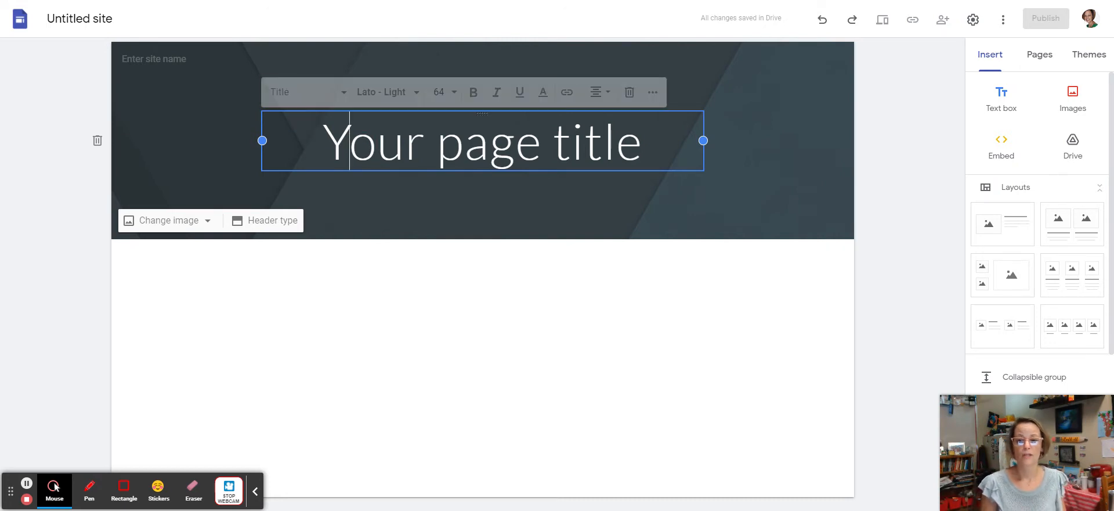
pyautogui.moveTo(361, 145); pyautogui.dragTo(368, 141)
pyautogui.hotkey('ctrl', 'a')
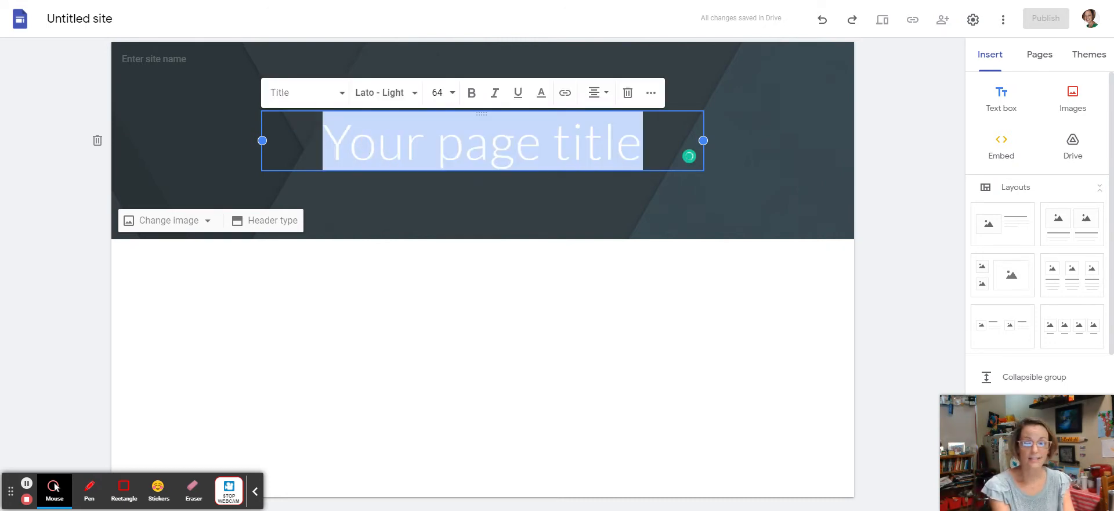
pyautogui.write('M')
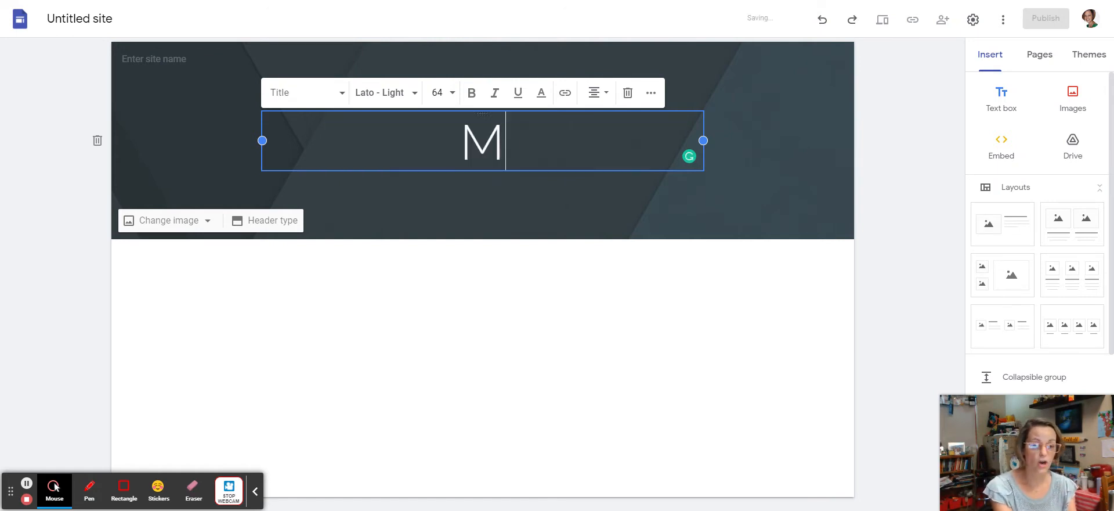
pyautogui.write('enge Mayhem')
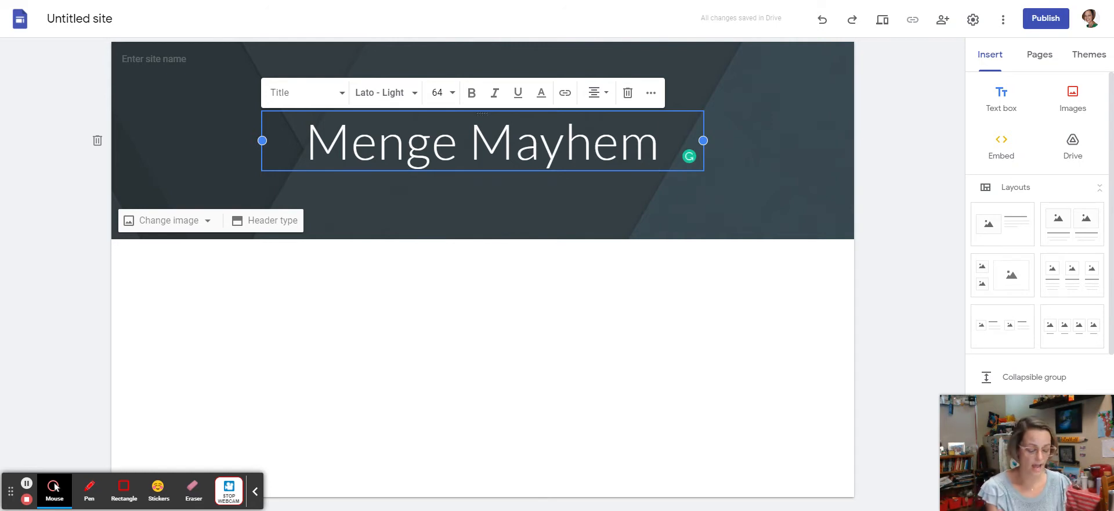
# Step: Format the title in Bubblegum Sans at size 96
pyautogui.hotkey('ctrl', 'a')
pyautogui.click(378, 93)
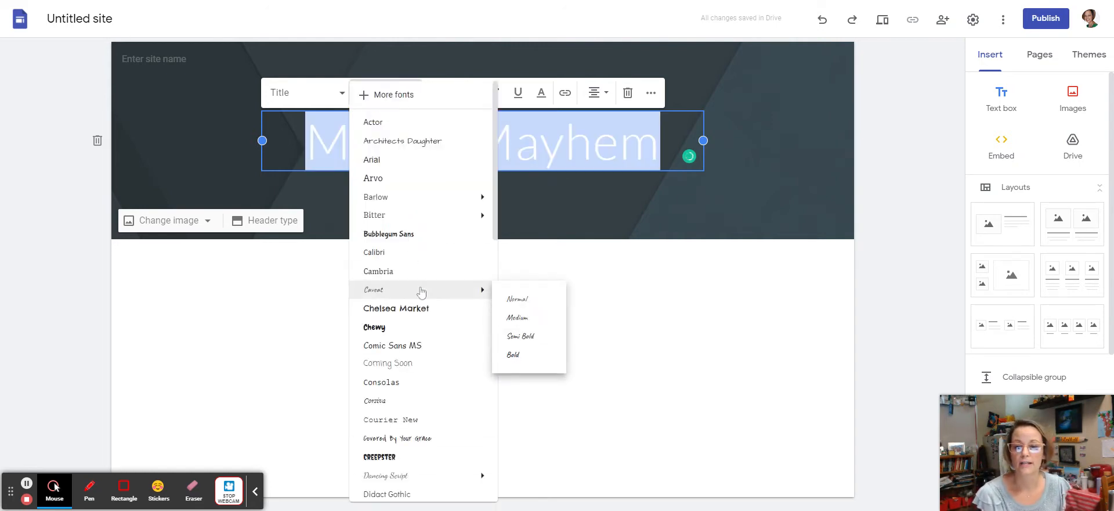
pyautogui.click(389, 234)
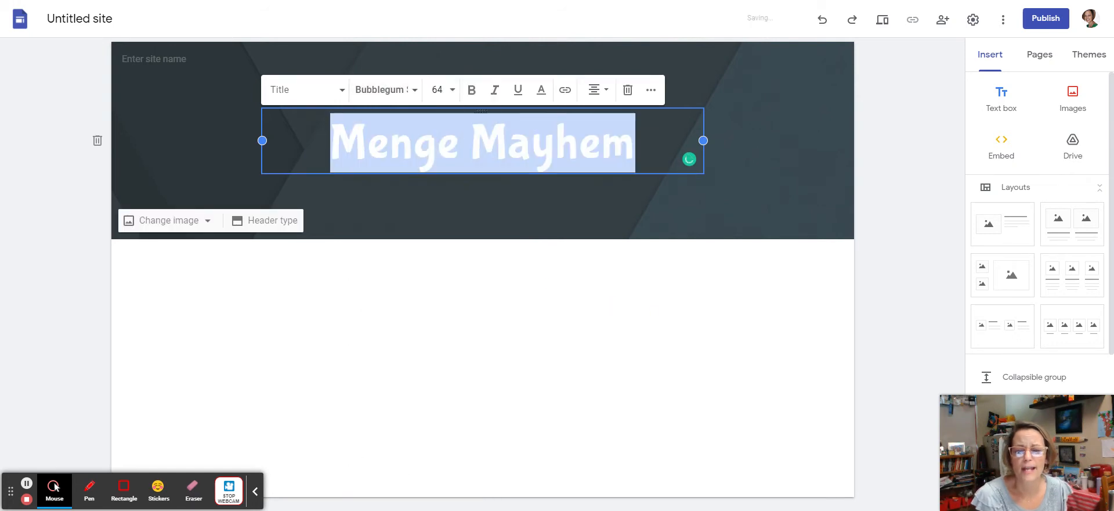
pyautogui.click(453, 91)
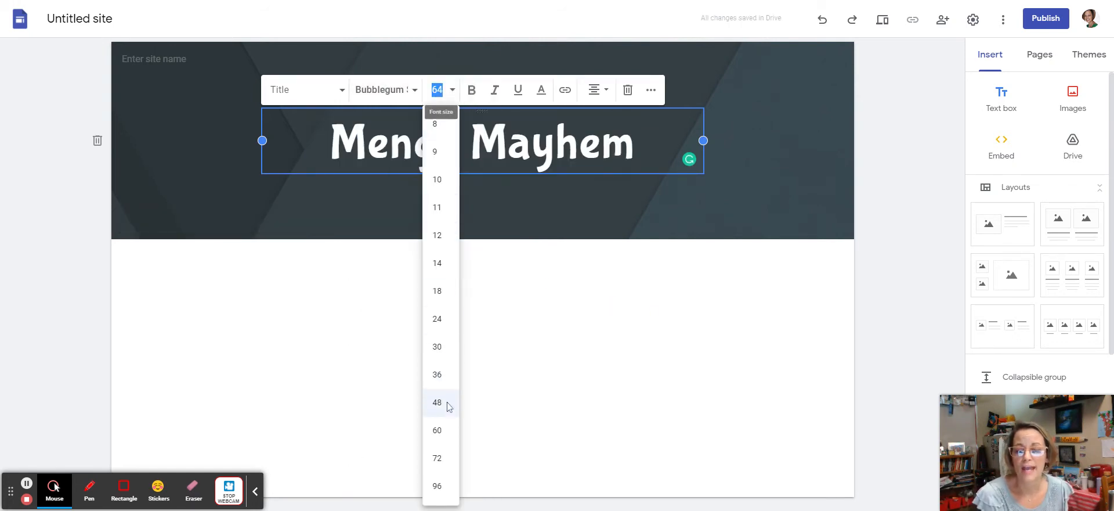
pyautogui.click(444, 458)
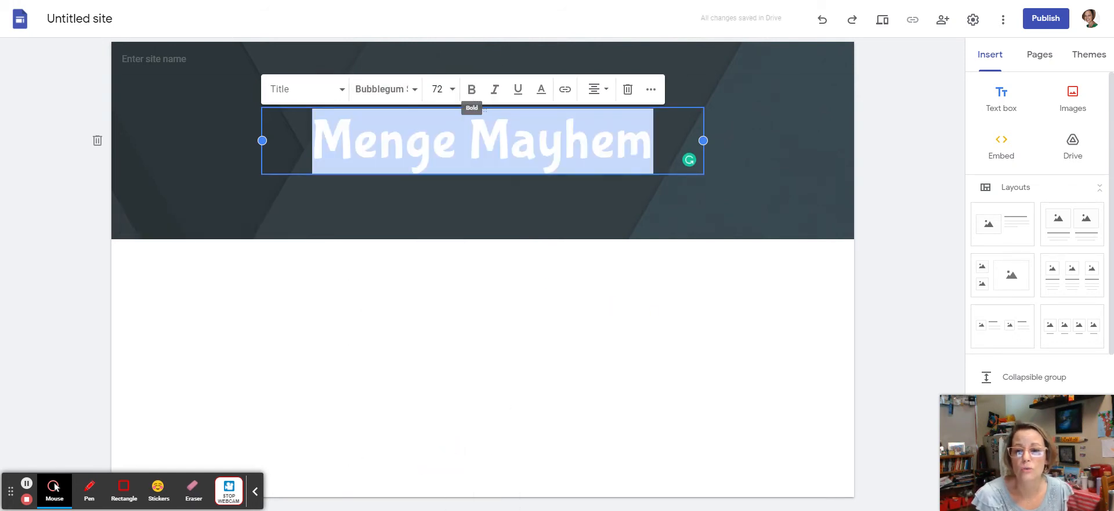
pyautogui.click(437, 89)
pyautogui.click(438, 485)
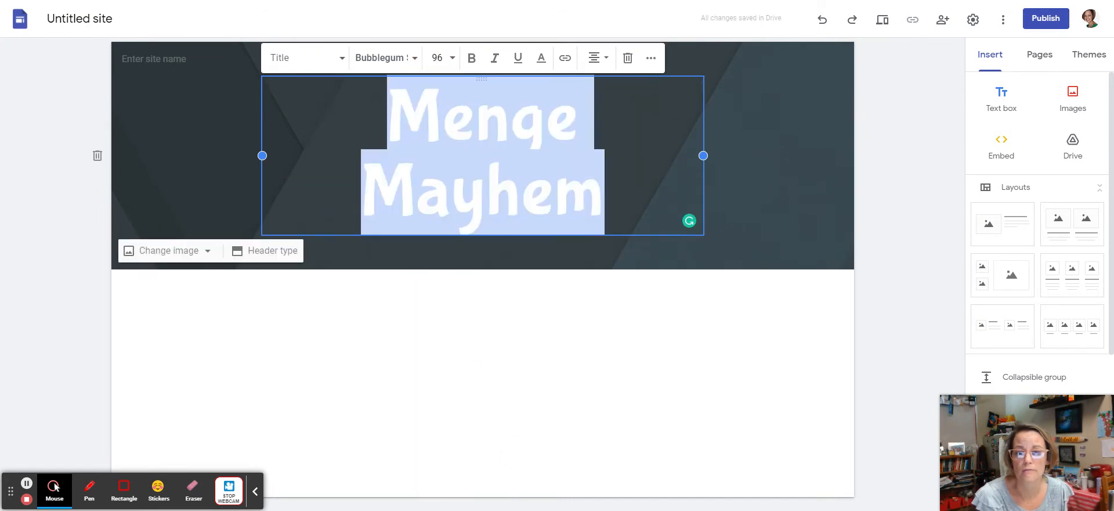
# Step: Widen the title box on both sides so 'Menge Mayhem' fits one line
pyautogui.moveTo(703, 155); pyautogui.dragTo(761, 145)
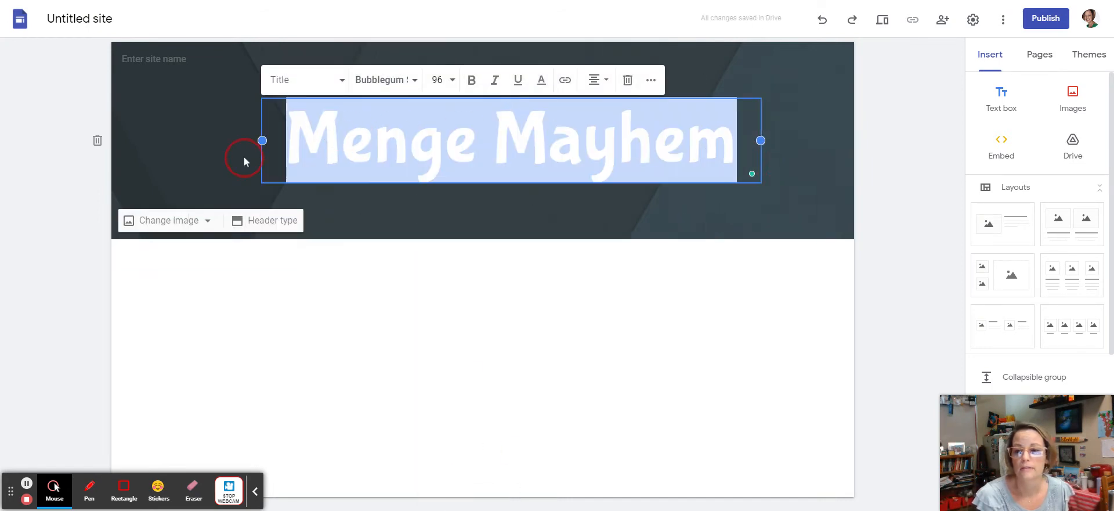
pyautogui.moveTo(261, 141); pyautogui.dragTo(205, 141)
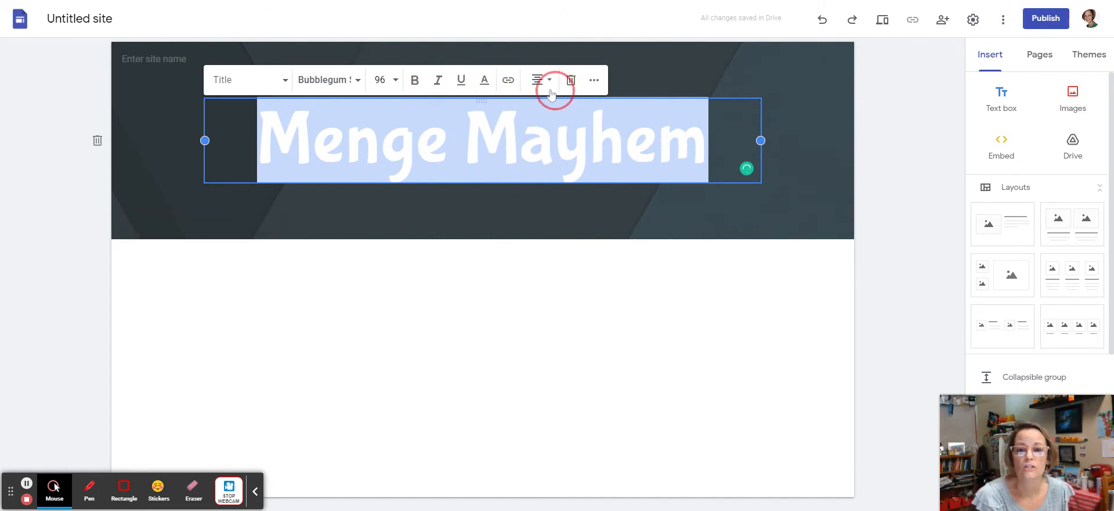
pyautogui.click(595, 80)
pyautogui.click(595, 80)
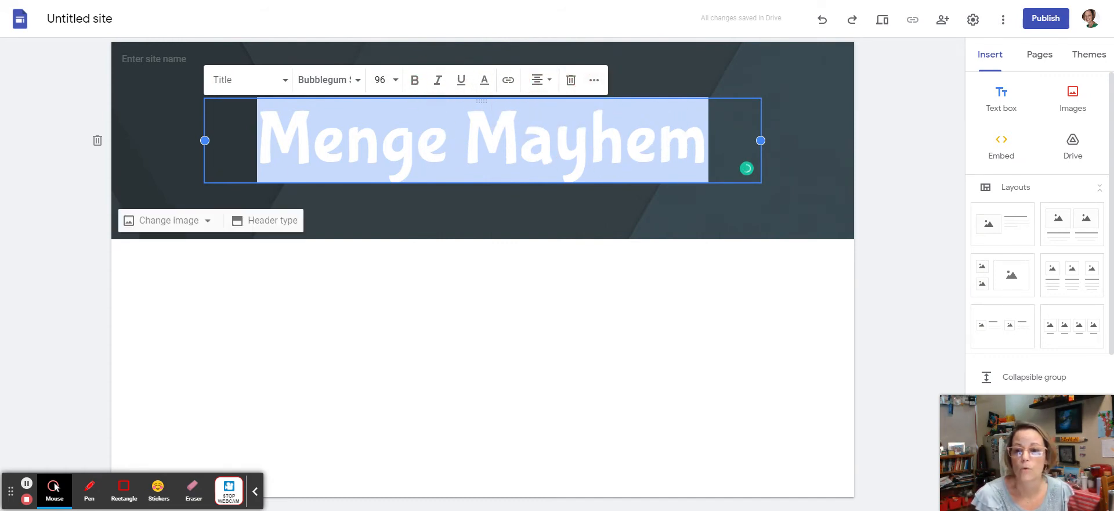
pyautogui.click(912, 247)
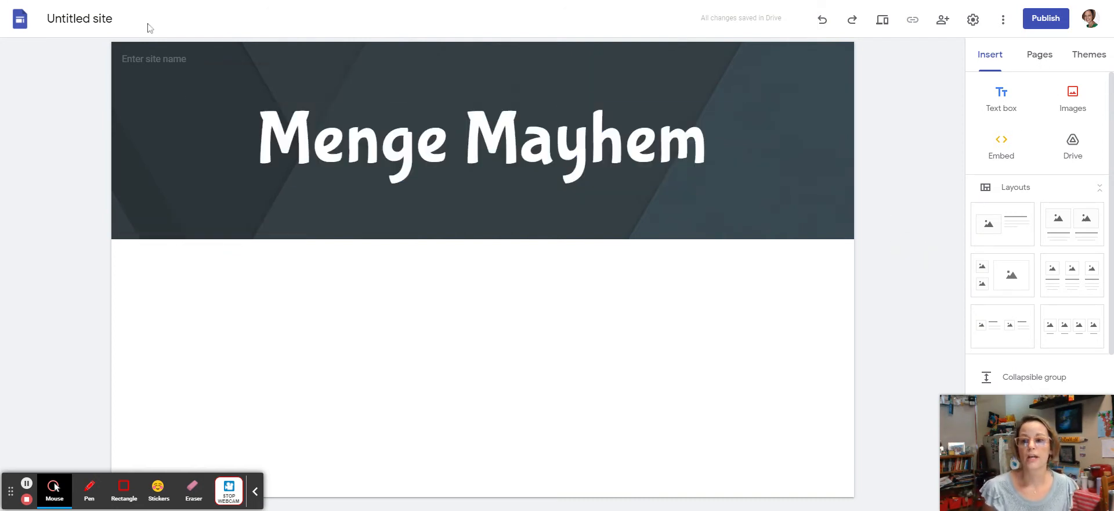
# Step: Rename the Untitled site to 'Menge Mayhem'
pyautogui.click(80, 19)
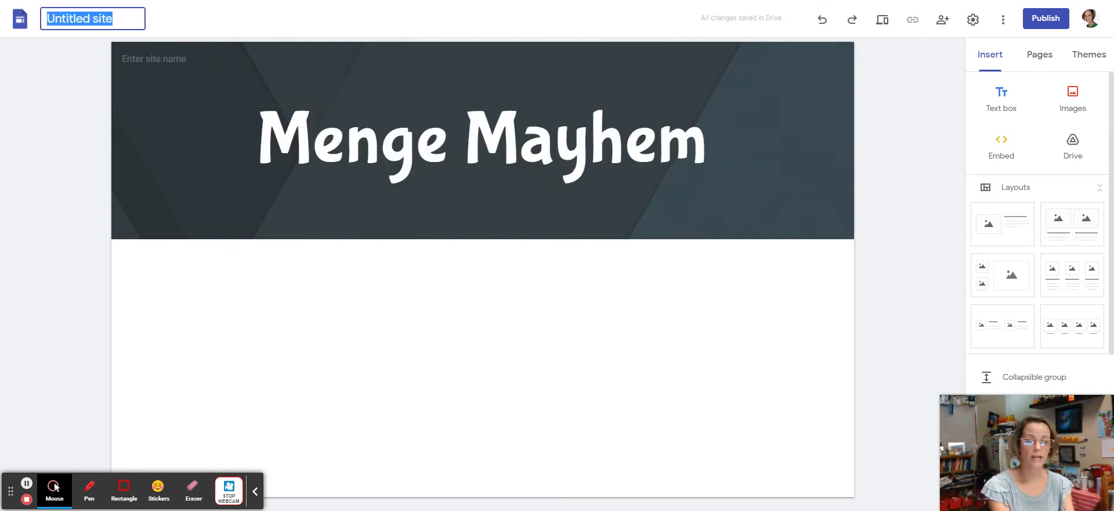
pyautogui.write('Menge M')
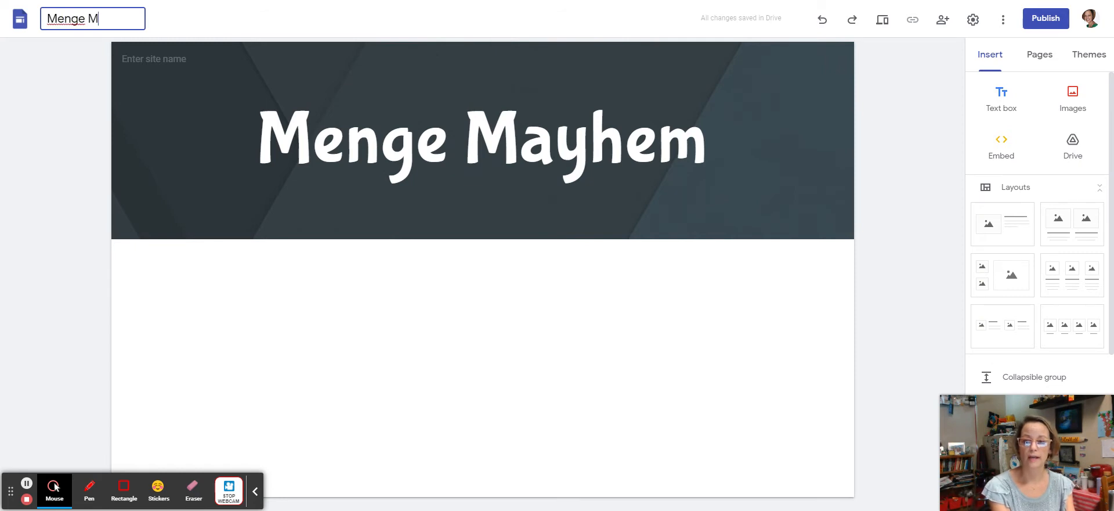
pyautogui.write('ayhem')
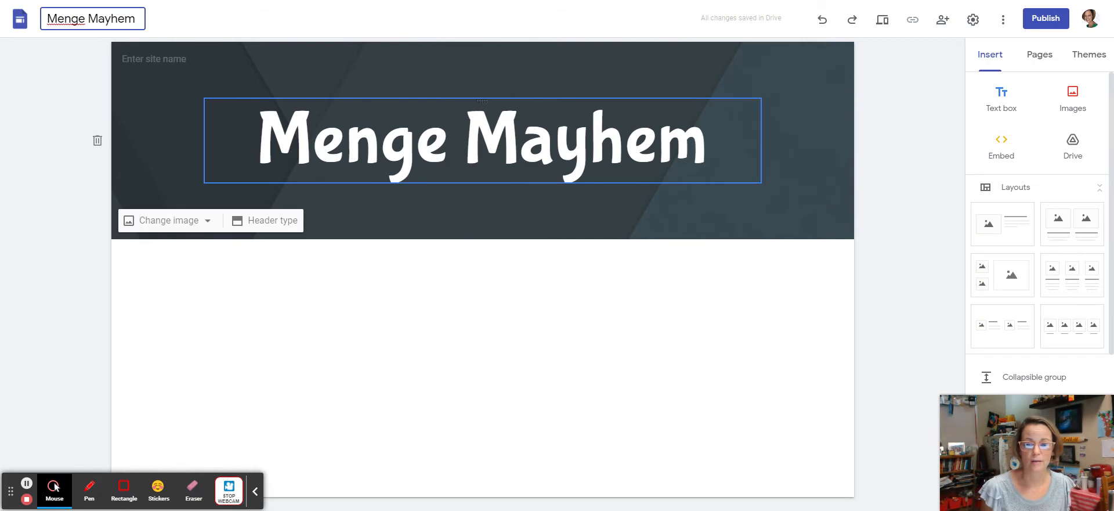
pyautogui.click(283, 317)
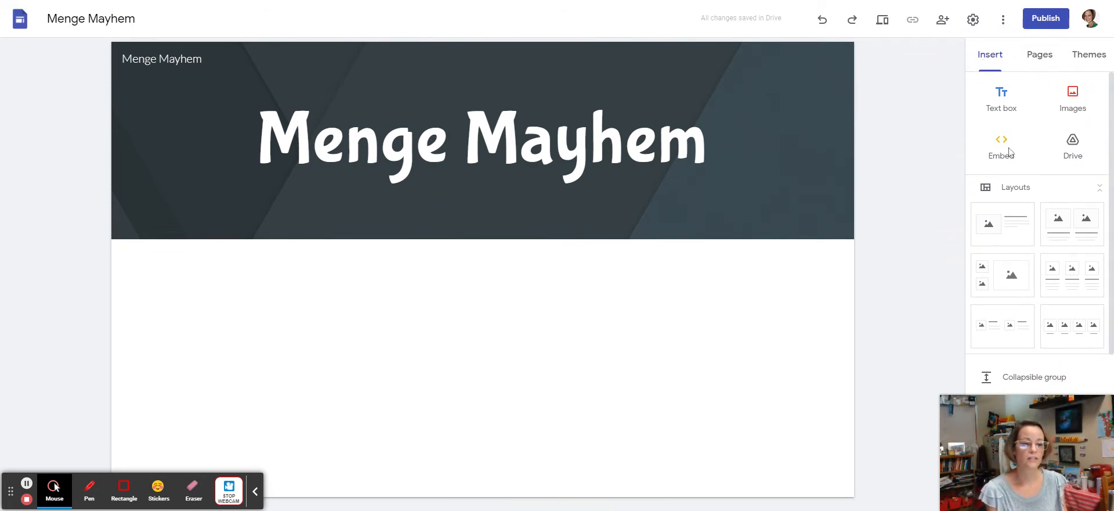
# Step: Show the Pages panel in the right sidebar, listing only the Home page
pyautogui.scroll(-4, 1025, 182)
pyautogui.scroll(4, 1029, 184)
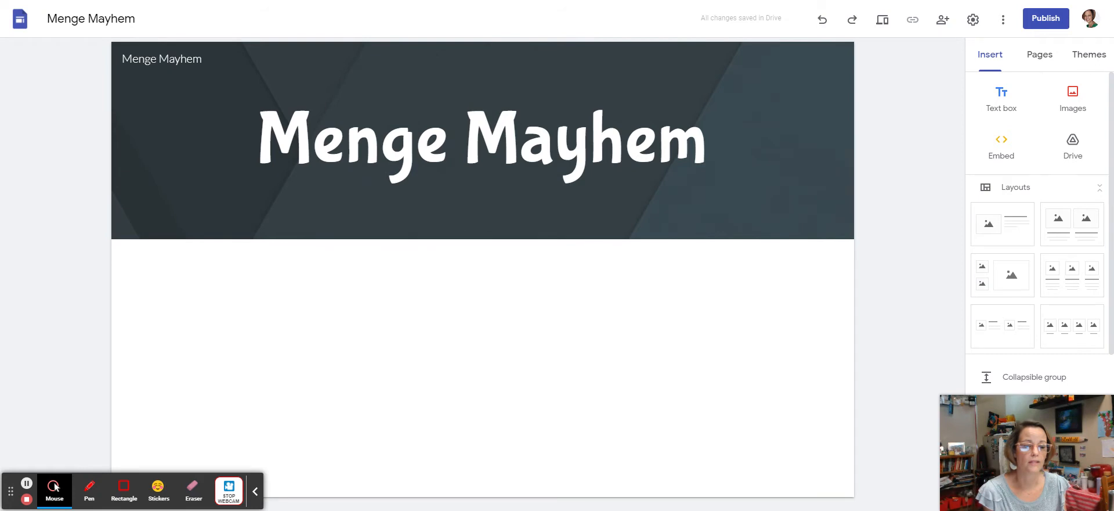
pyautogui.moveTo(1084, 415)
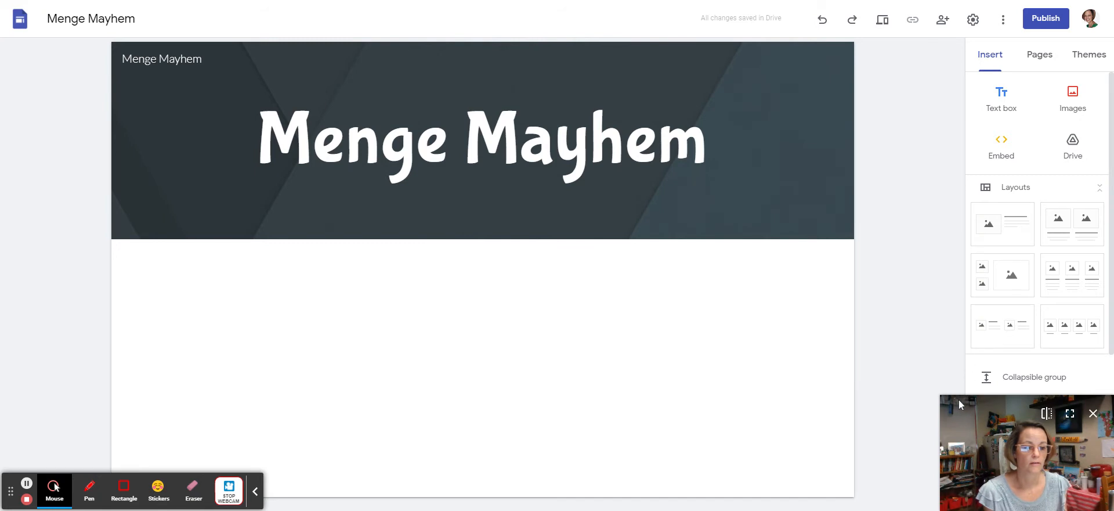
pyautogui.moveTo(990, 453); pyautogui.dragTo(815, 432)
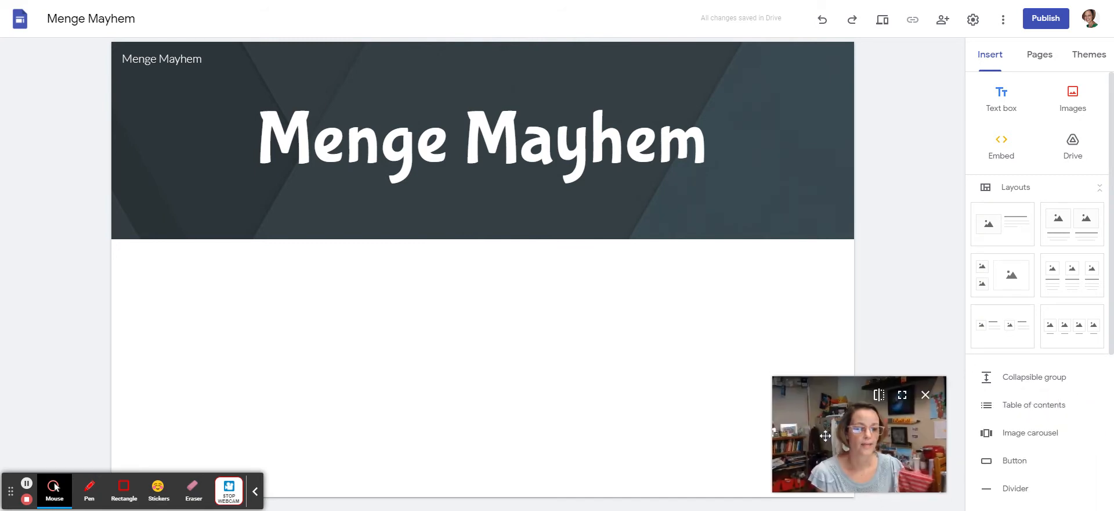
pyautogui.scroll(-4, 1034, 423)
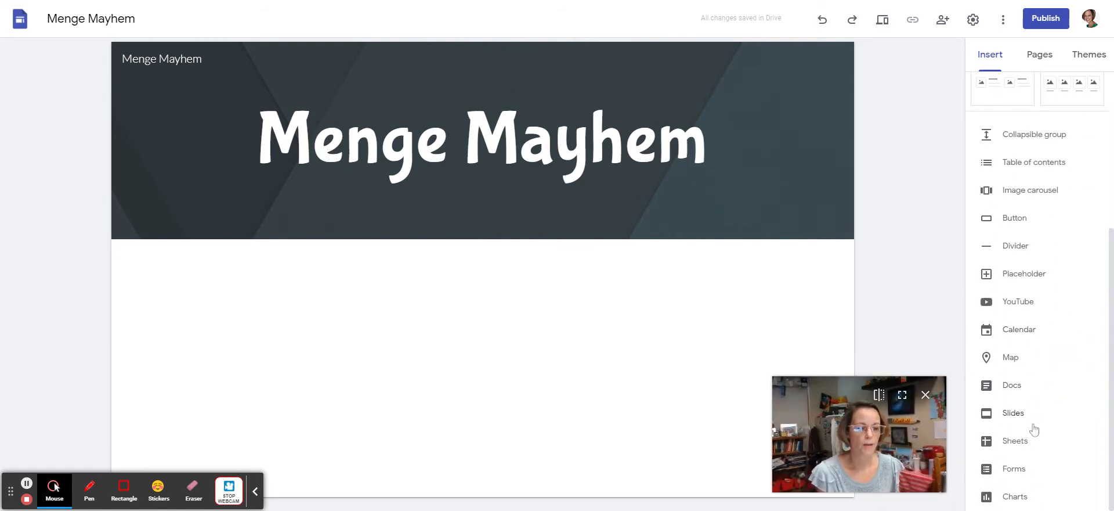
pyautogui.scroll(4, 1033, 427)
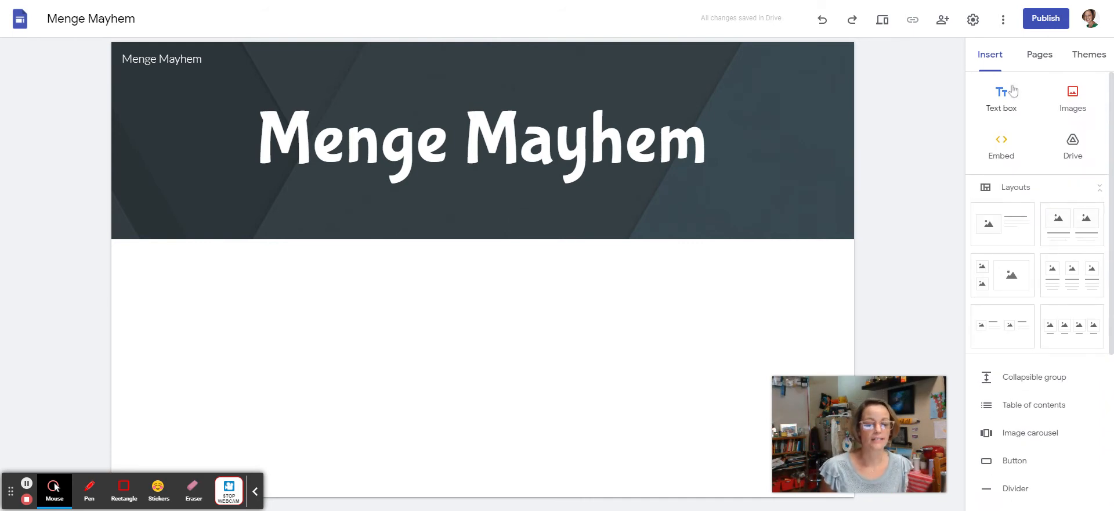
pyautogui.click(1041, 56)
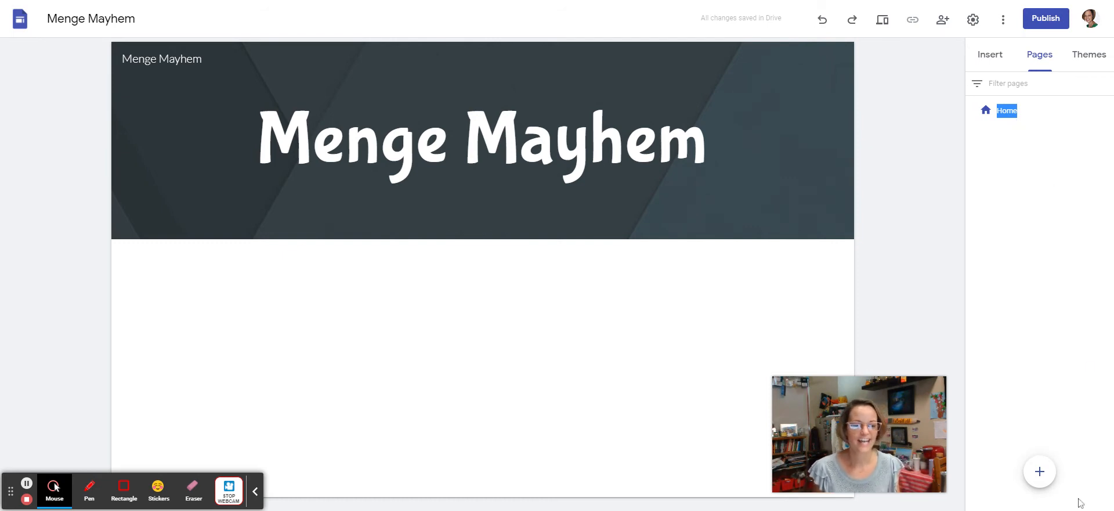
# Step: Add a new page named 'ELA Blog'
pyautogui.click(1040, 472)
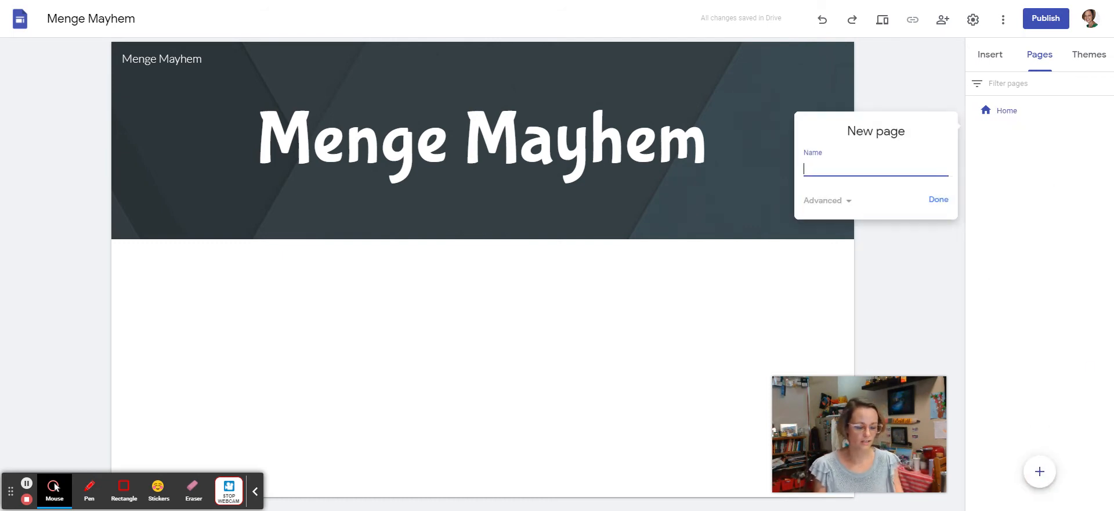
pyautogui.write('ELA ')
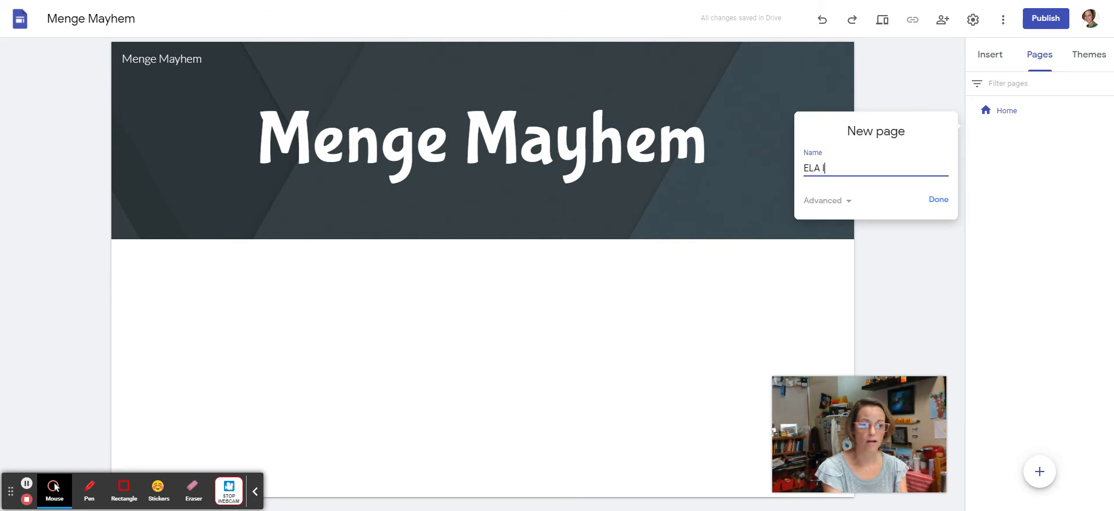
pyautogui.write('Blog')
pyautogui.click(938, 200)
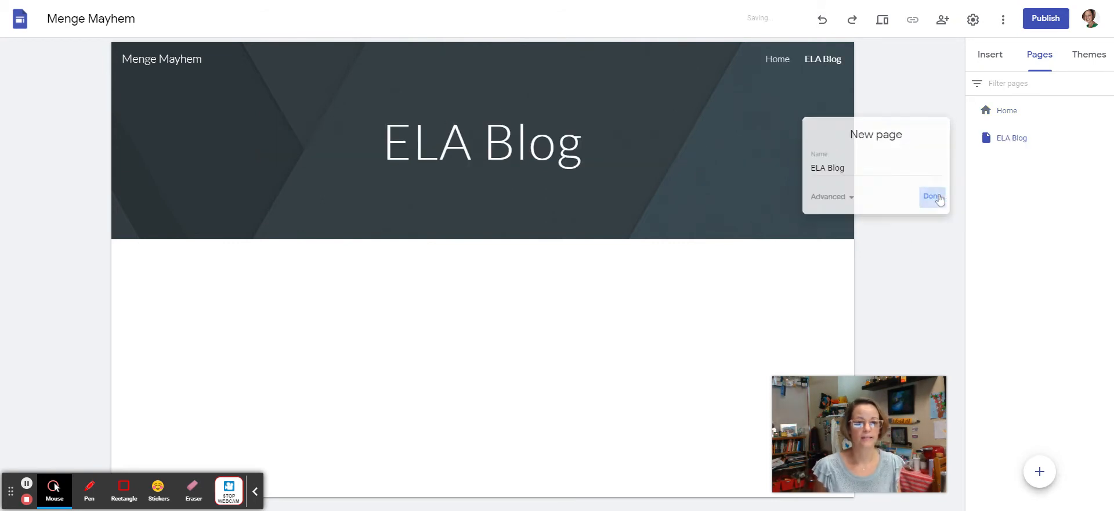
# Step: Delete the 'Menge Mayhem' site name from the ELA Blog header, leaving it blank
pyautogui.click(833, 86)
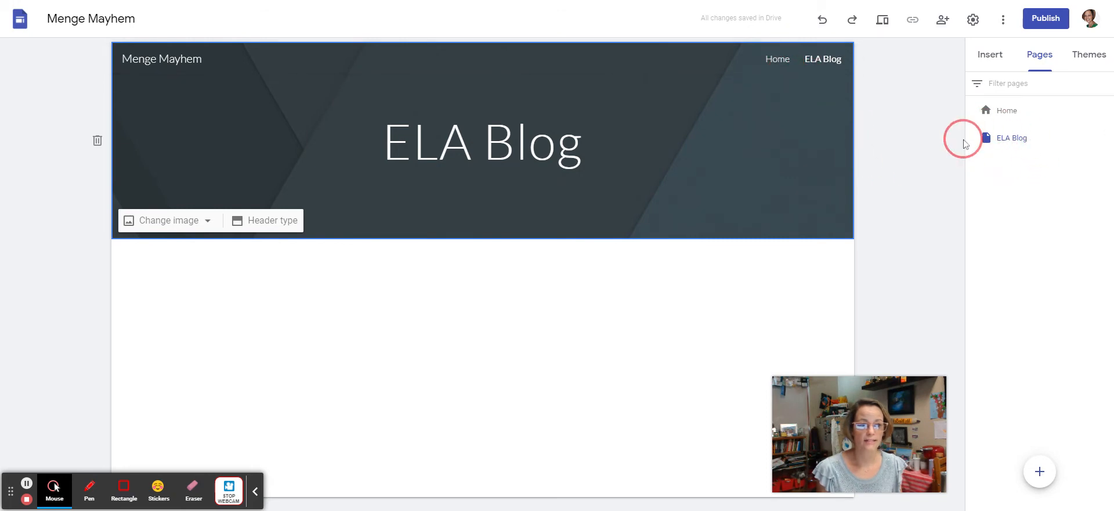
pyautogui.click(857, 60)
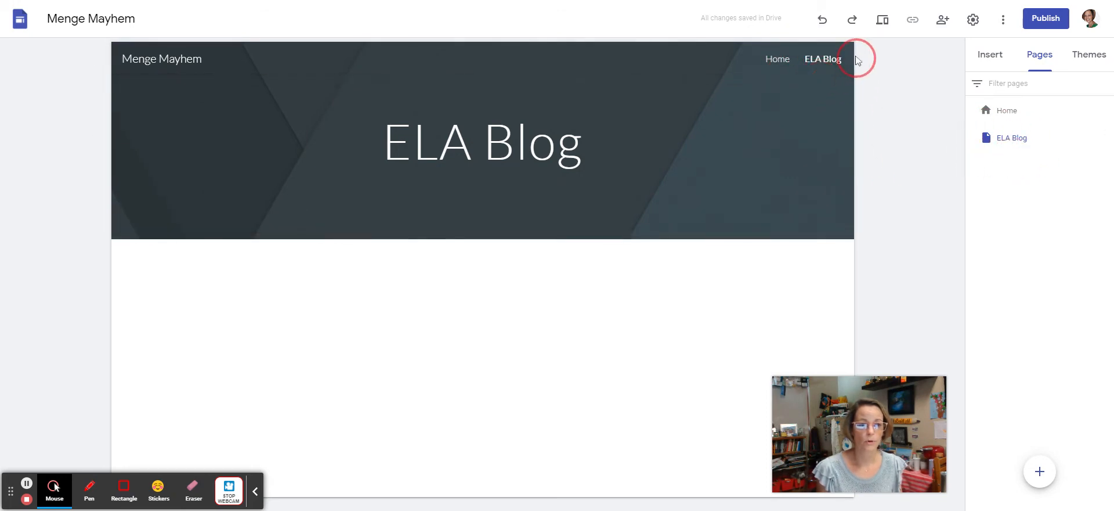
pyautogui.moveTo(944, 182); pyautogui.dragTo(1000, 159)
pyautogui.click(945, 191)
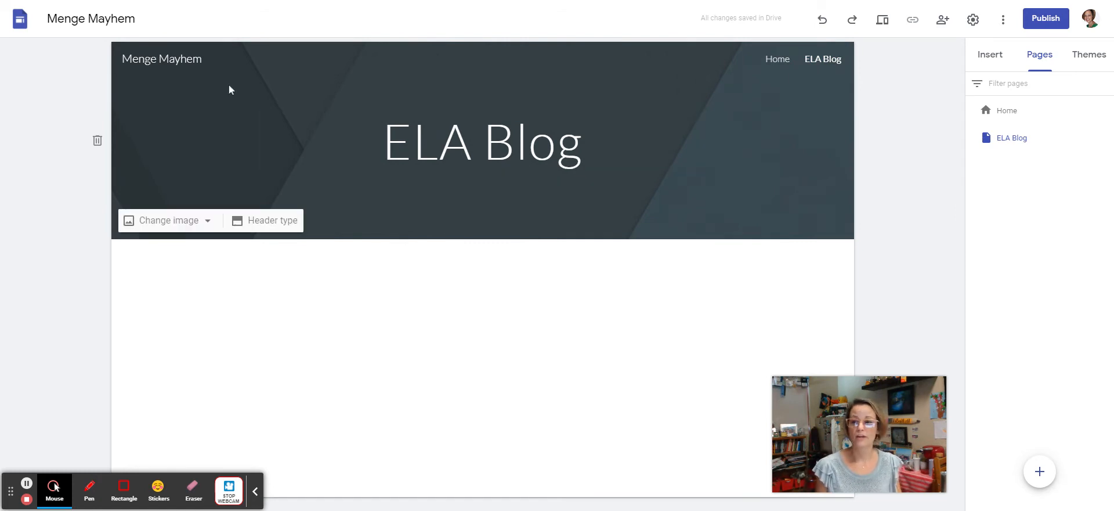
pyautogui.click(201, 59)
pyautogui.moveTo(202, 58); pyautogui.dragTo(122, 58)
pyautogui.press('BackSpace')
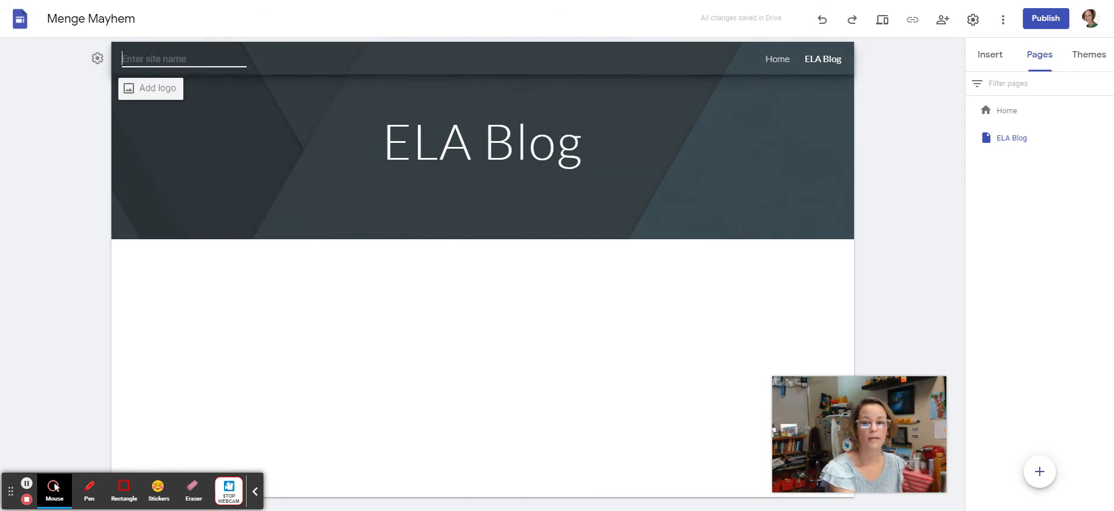
pyautogui.click(314, 216)
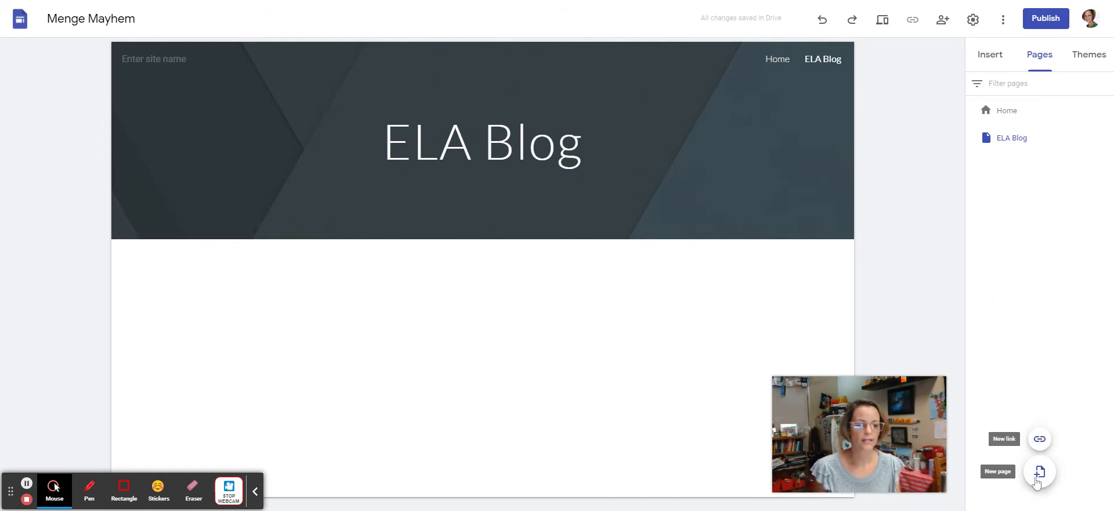
# Step: Add a third page named 'Personal Blog' after ELA Blog
pyautogui.click(1038, 472)
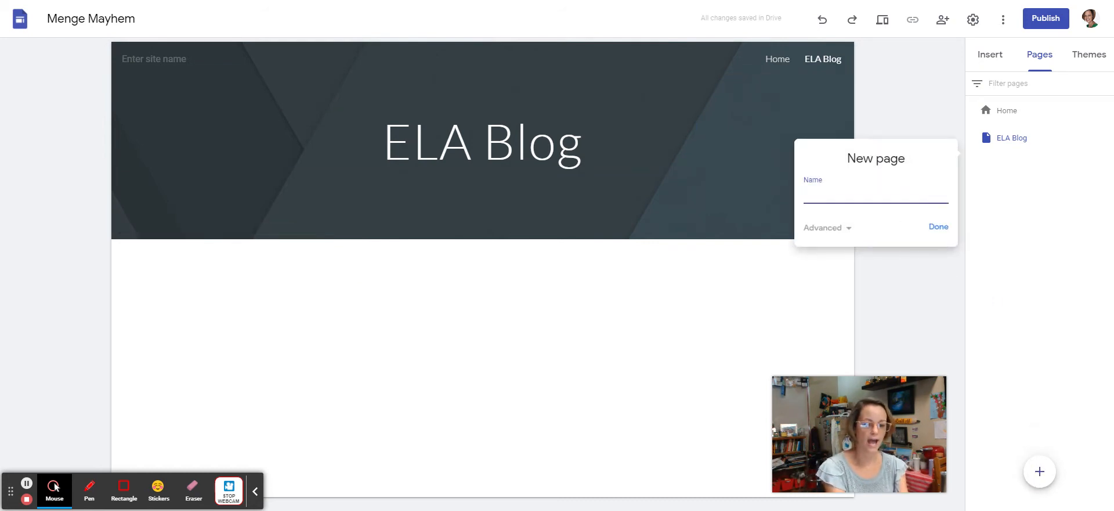
pyautogui.write('Perso')
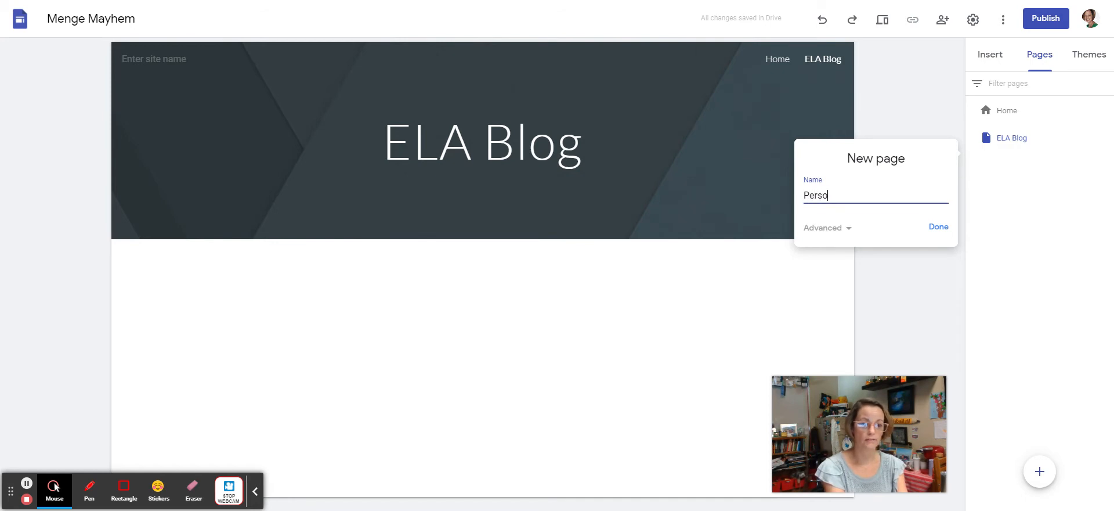
pyautogui.write('nal ')
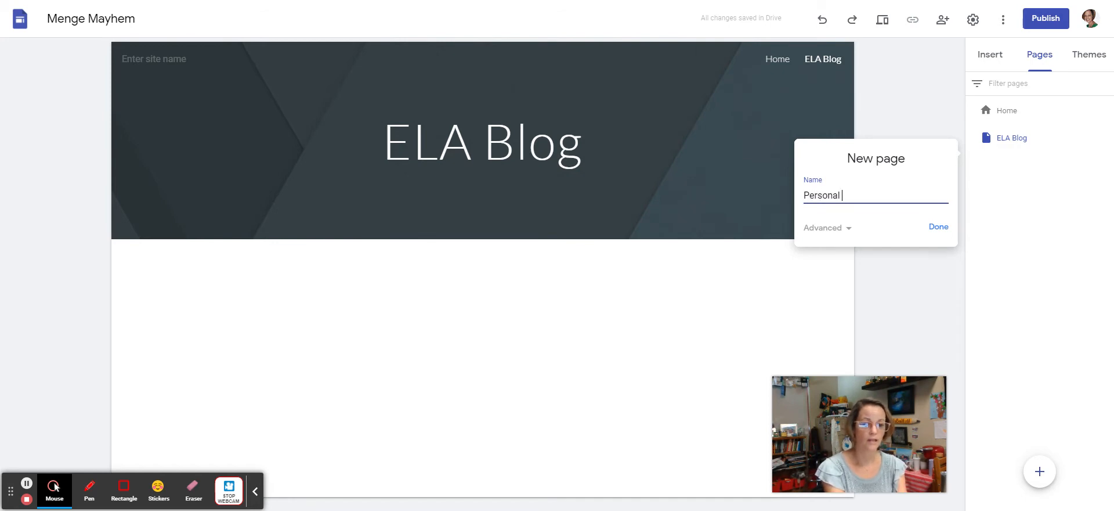
pyautogui.write('Blo')
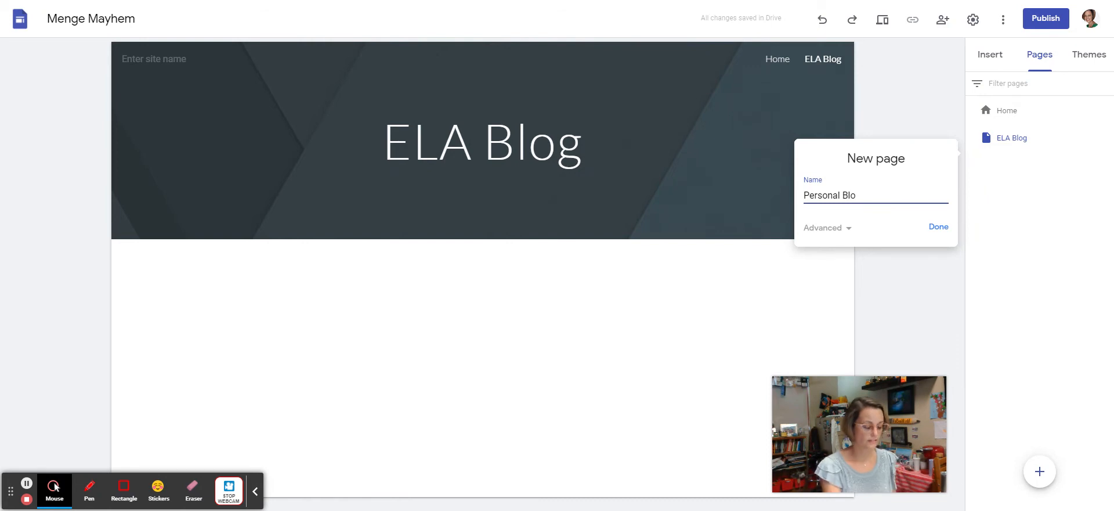
pyautogui.write('g')
pyautogui.click(938, 227)
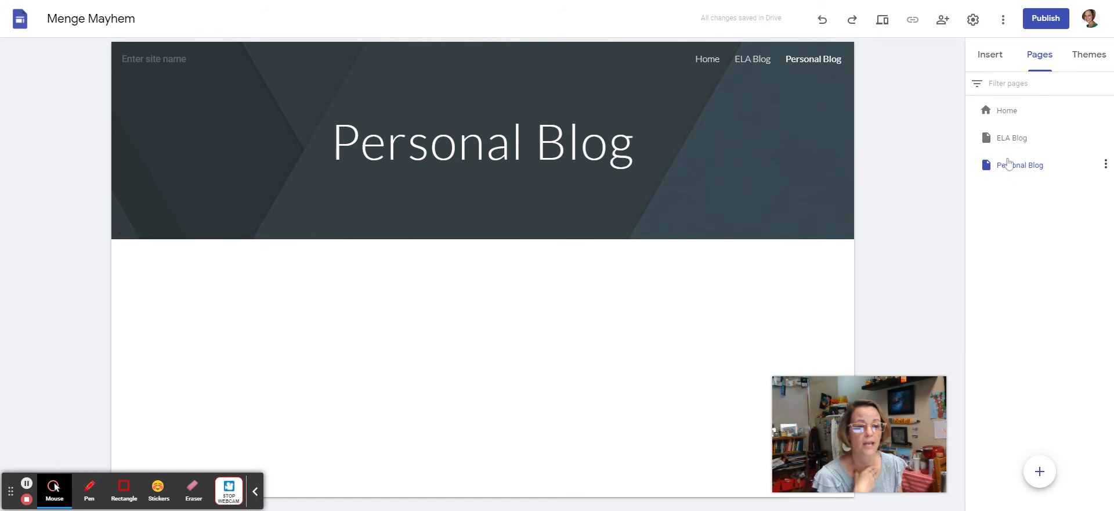
# Step: View the ELA Blog and Personal Blog pages, then return to Home
pyautogui.click(994, 143)
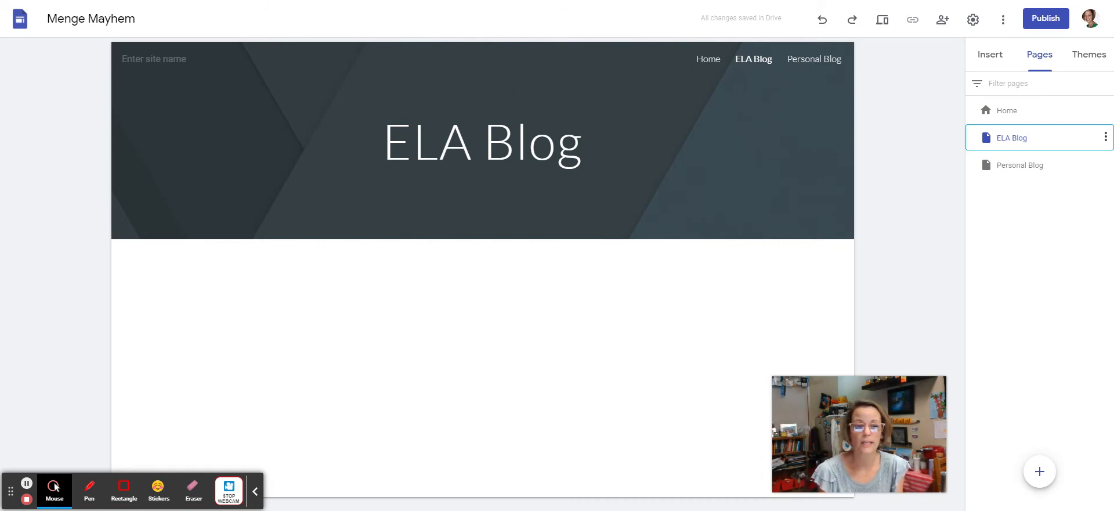
pyautogui.click(1002, 170)
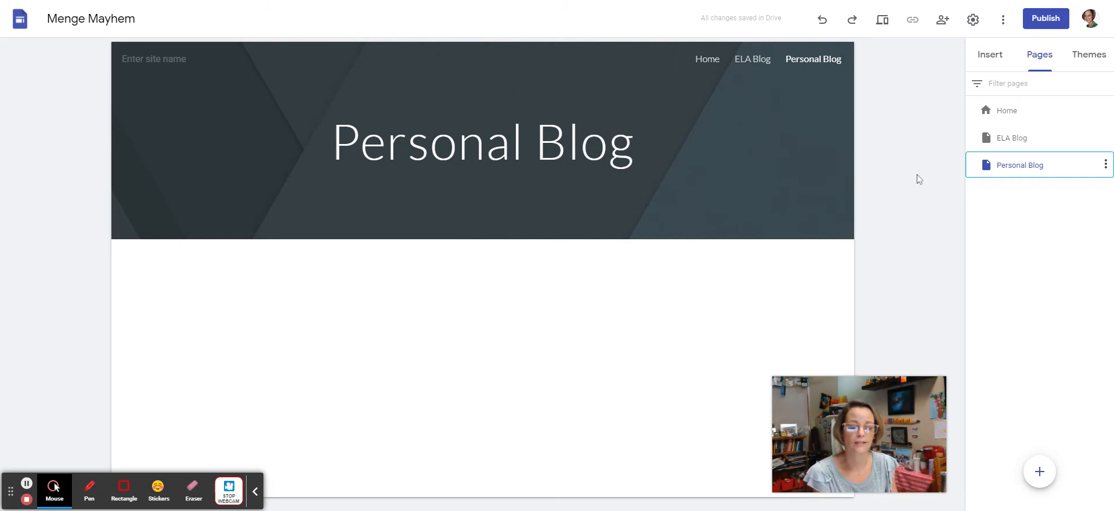
pyautogui.click(1006, 111)
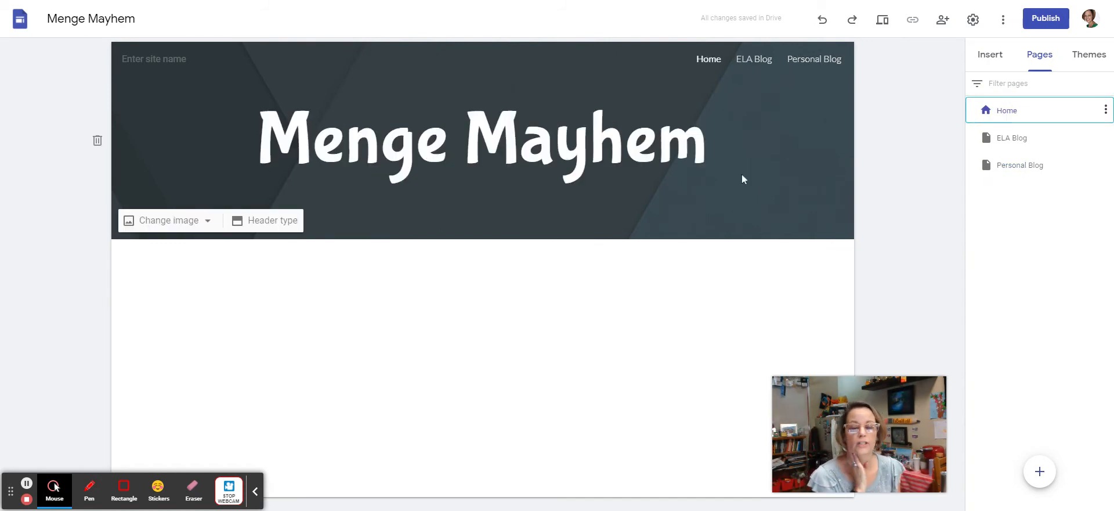
# Step: Apply the purple colour of the Simple theme with the Light font style
pyautogui.click(1088, 54)
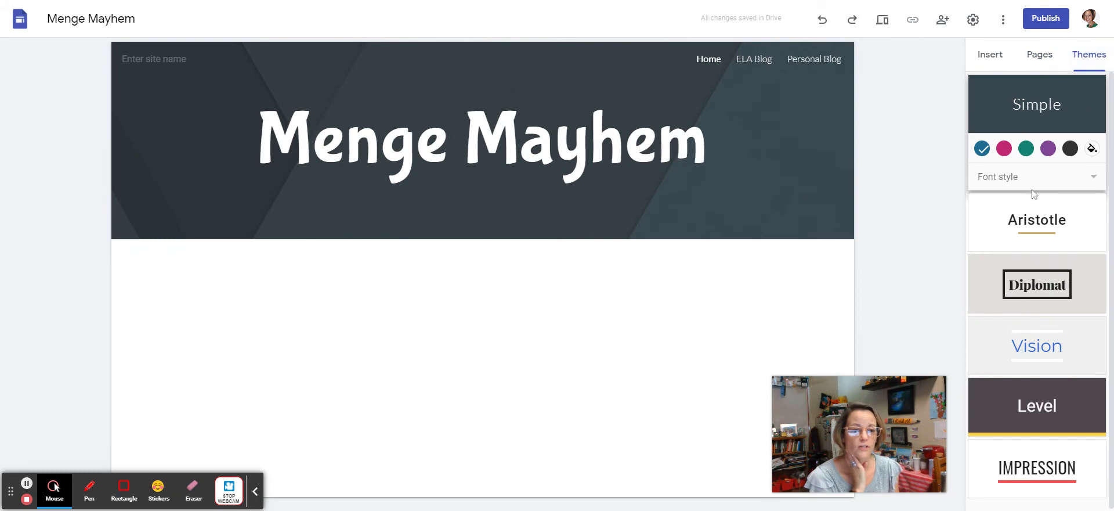
pyautogui.click(1048, 148)
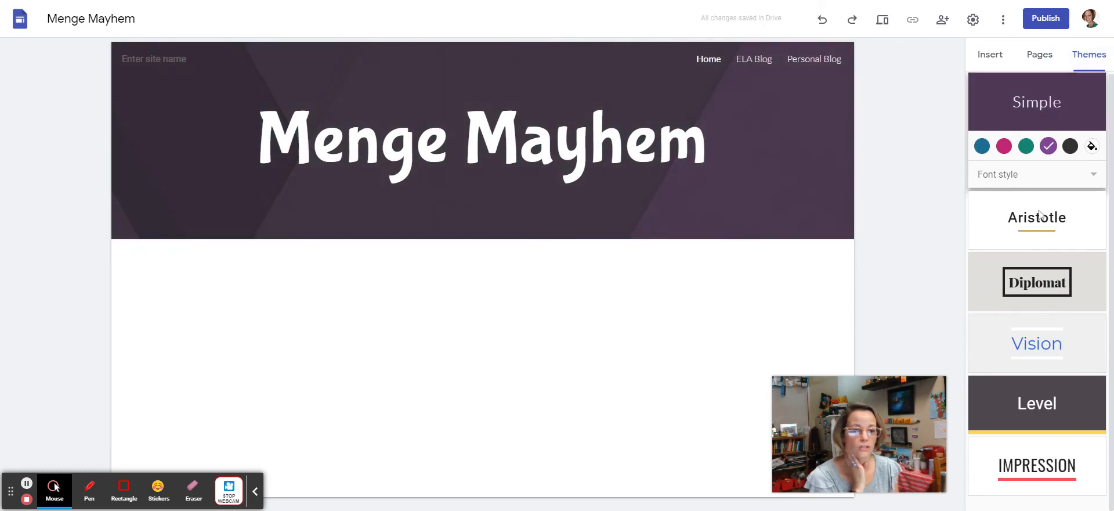
pyautogui.click(1032, 178)
pyautogui.click(1033, 184)
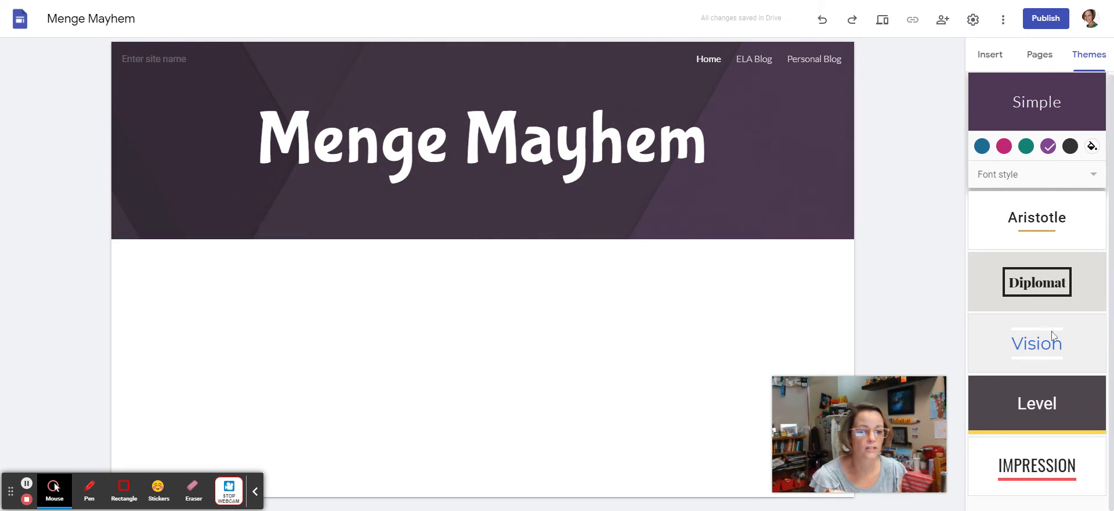
pyautogui.scroll(1, 1020, 270)
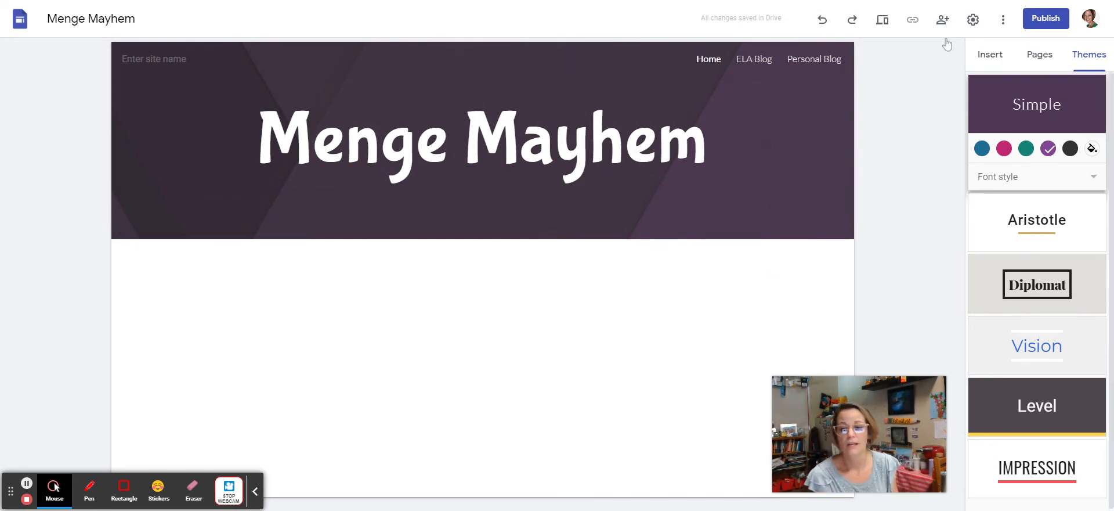
# Step: Set the header background to the blue-dots-on-purple bubble pattern from the Gallery
pyautogui.click(180, 226)
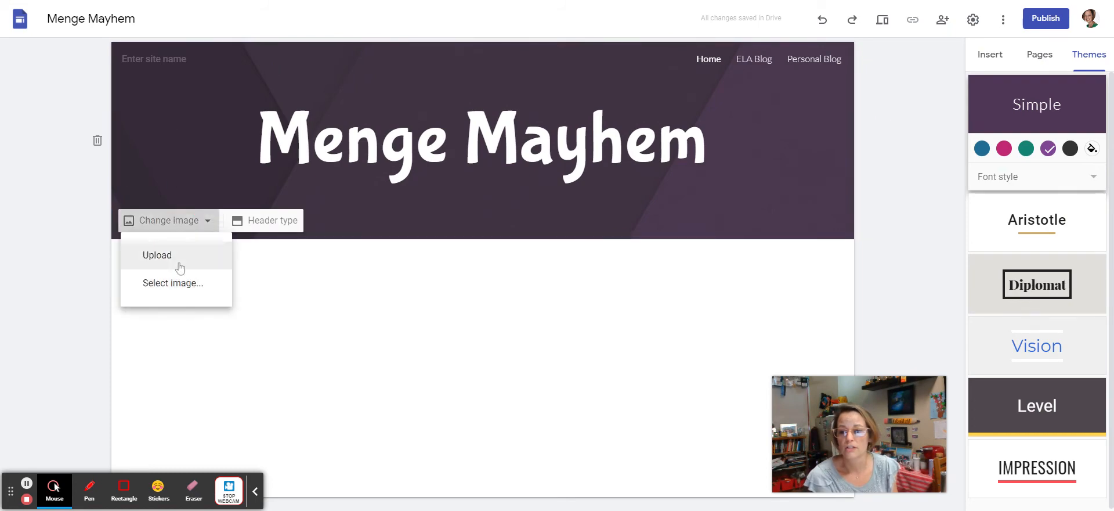
pyautogui.click(192, 283)
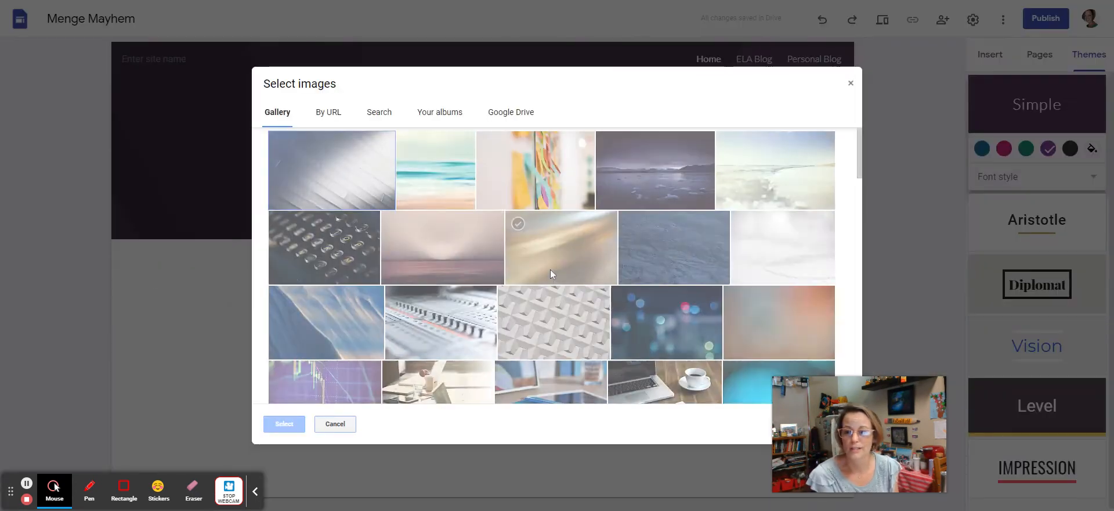
pyautogui.scroll(-10, 612, 199)
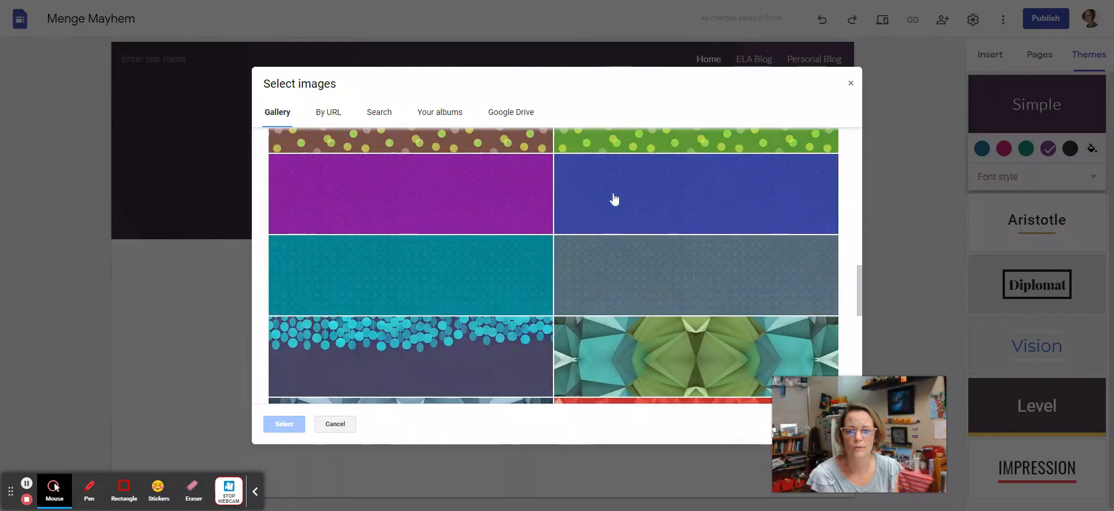
pyautogui.click(462, 360)
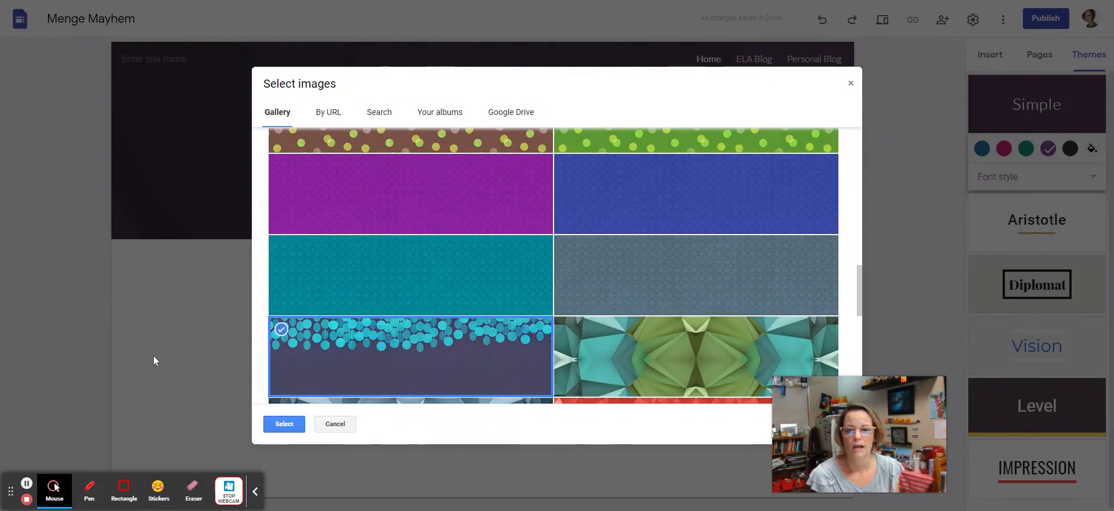
pyautogui.click(284, 423)
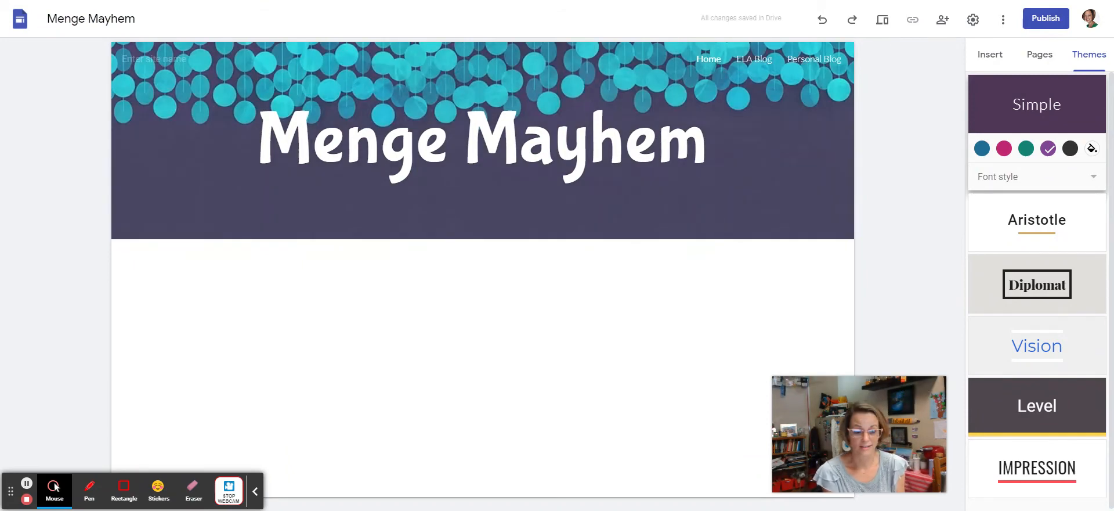
pyautogui.click(990, 54)
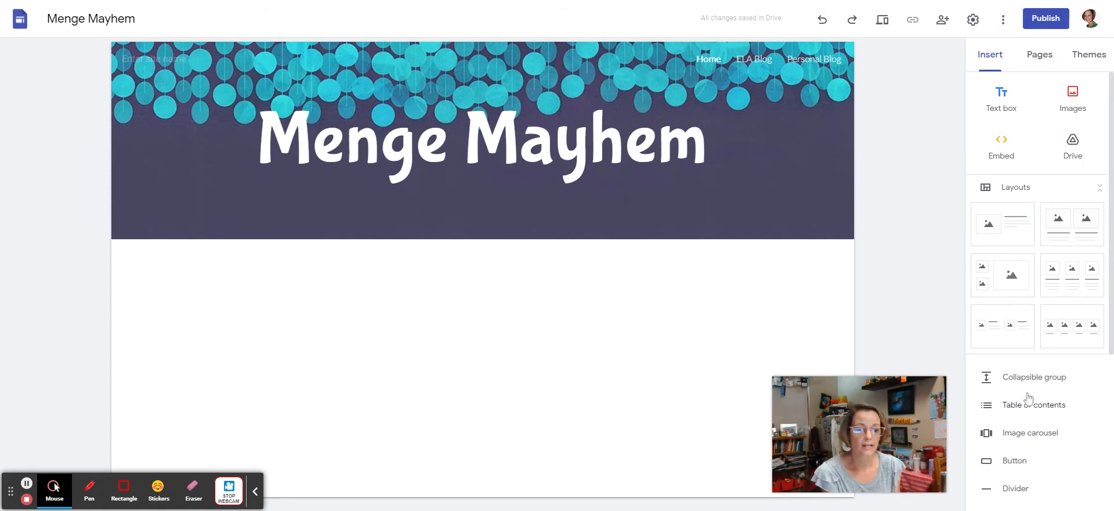
# Step: Start inserting an Instagram button, cancel it, and scroll through the Insert list
pyautogui.scroll(-2, 1023, 395)
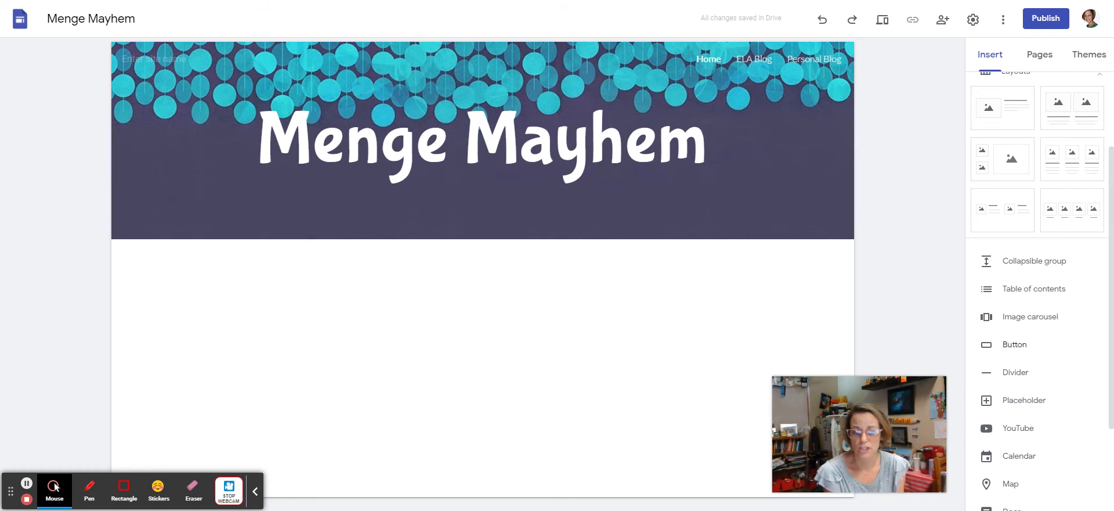
pyautogui.click(1004, 348)
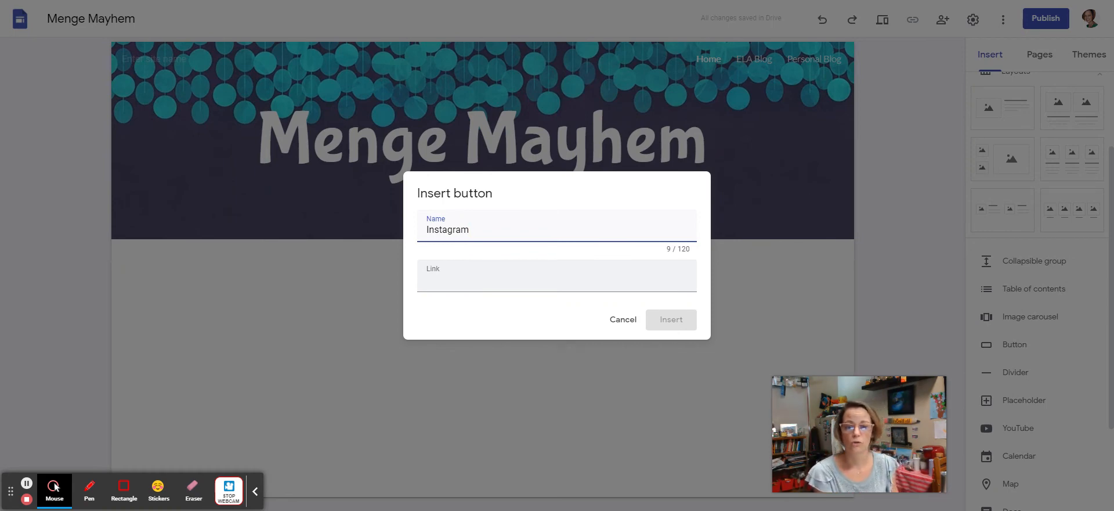
pyautogui.moveTo(398, 227); pyautogui.dragTo(470, 230)
pyautogui.click(623, 319)
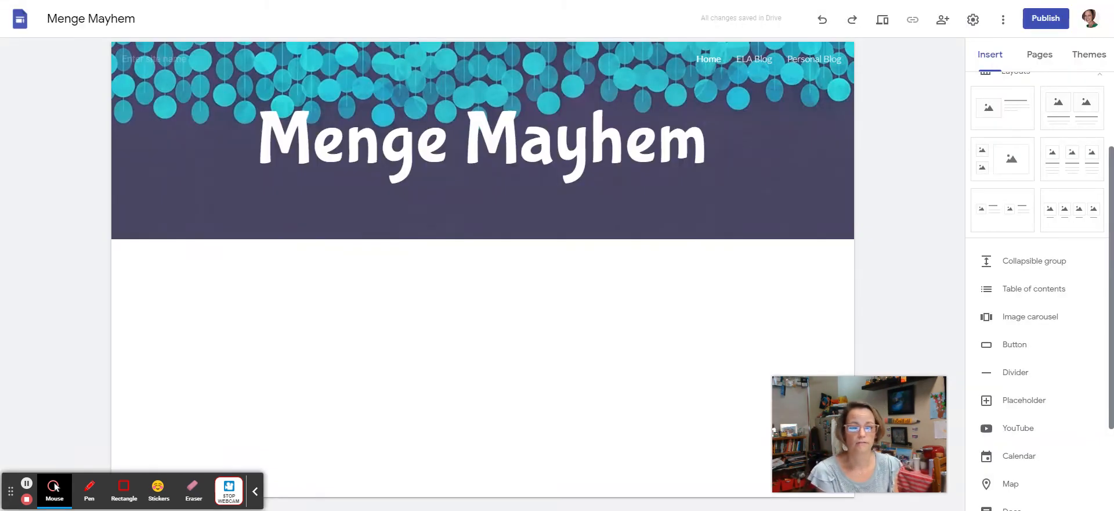
pyautogui.scroll(-2, 1056, 401)
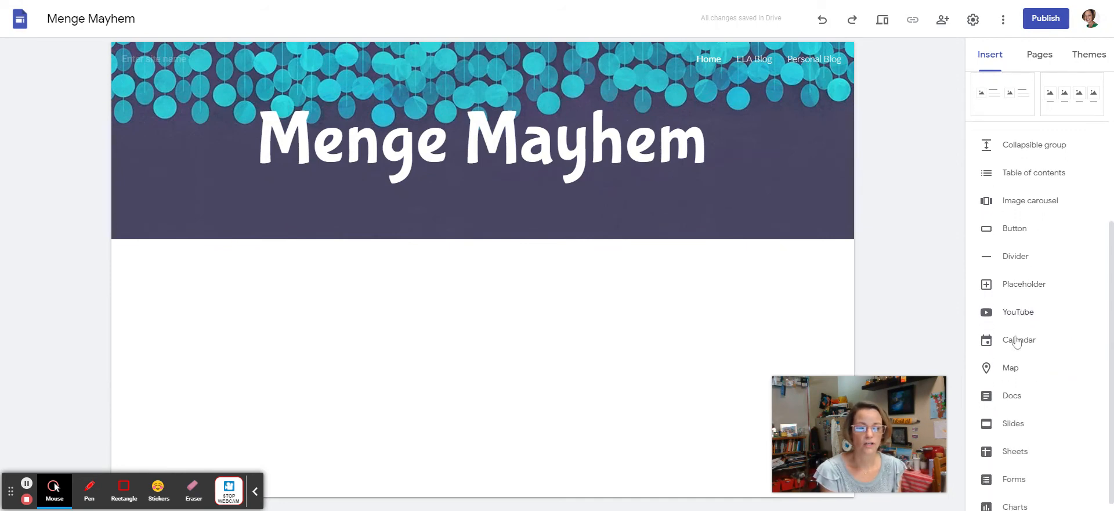
pyautogui.scroll(-1, 1020, 436)
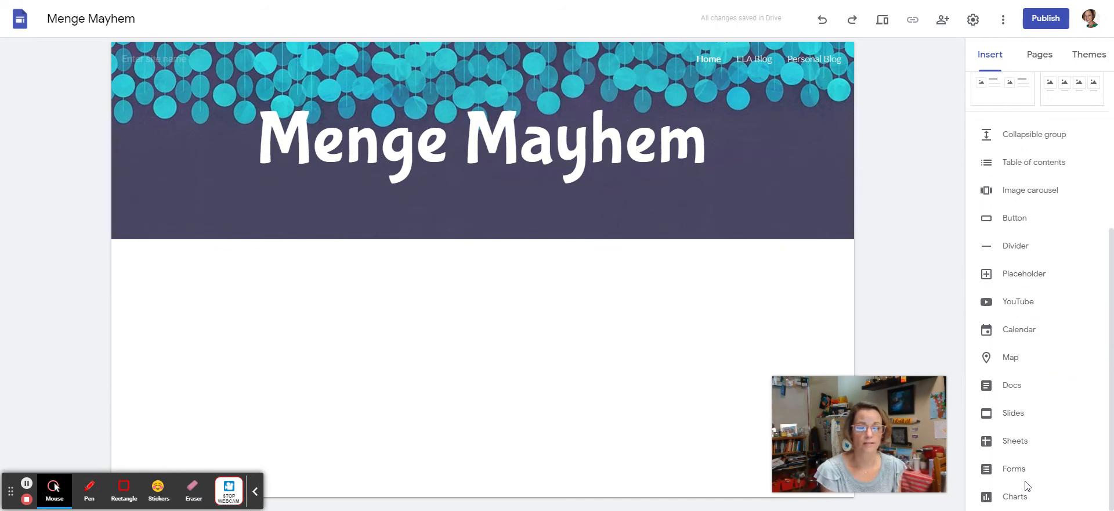
pyautogui.scroll(4, 1027, 484)
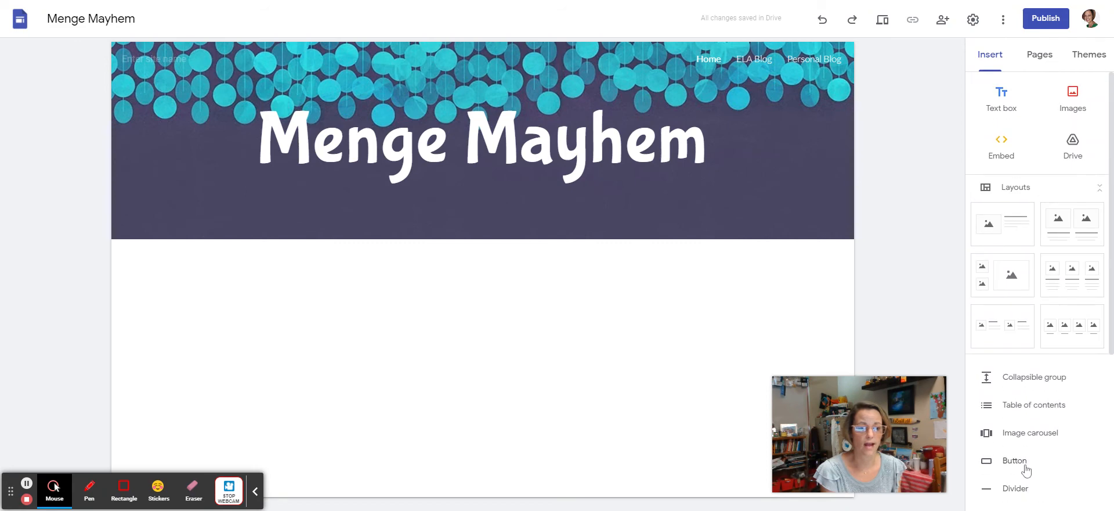
# Step: Add an image-and-text section below the header with the purple Emphasis 2 background
pyautogui.click(1011, 213)
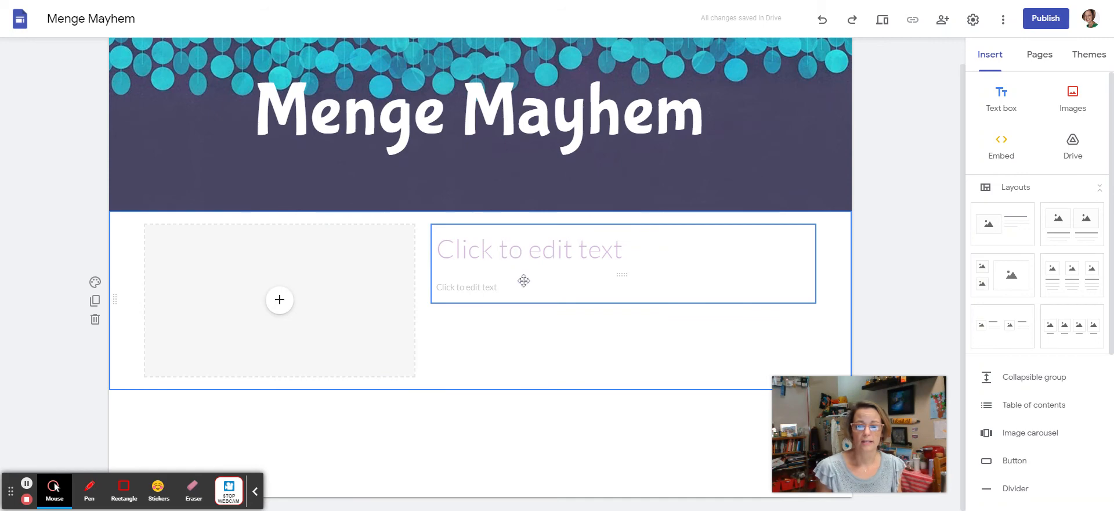
pyautogui.click(95, 282)
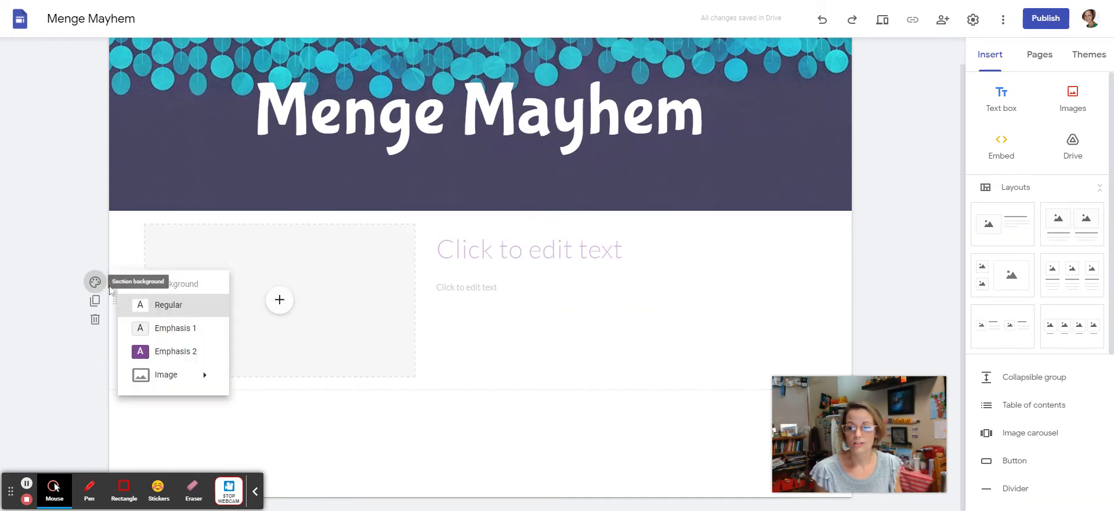
pyautogui.click(171, 352)
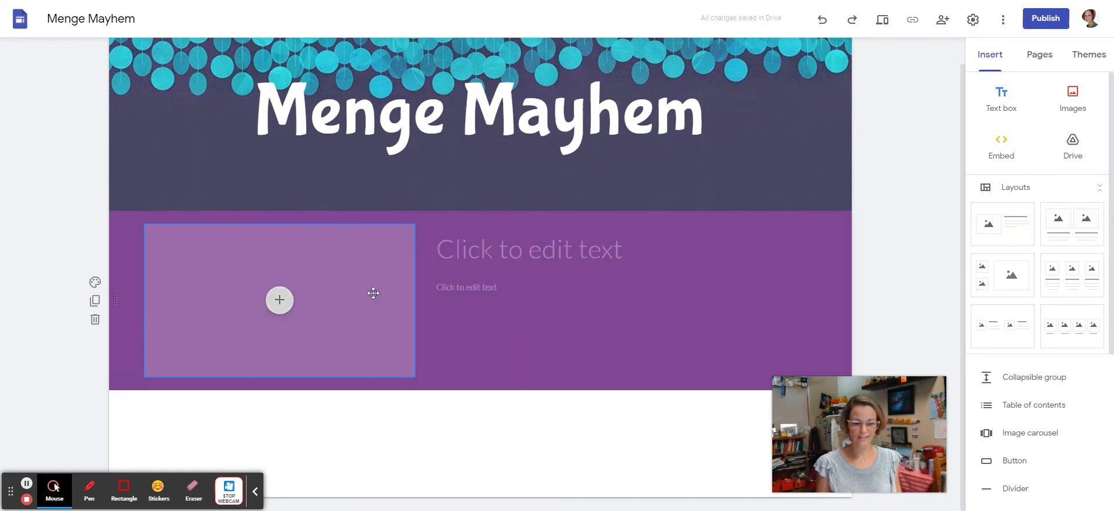
# Step: Fill the section's image placeholder with the smiling headshot Ness.jpg from Google Drive
pyautogui.click(279, 300)
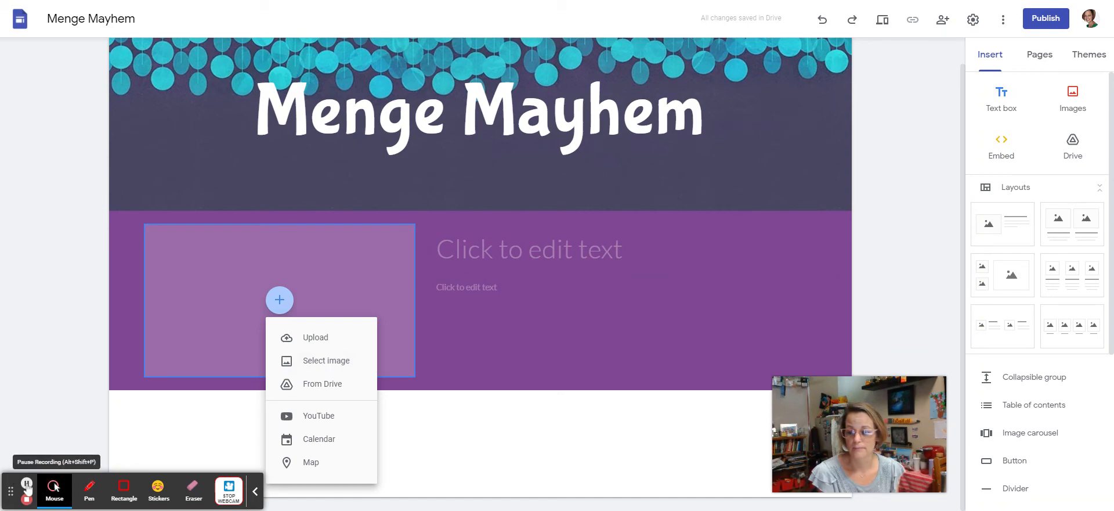
pyautogui.click(324, 361)
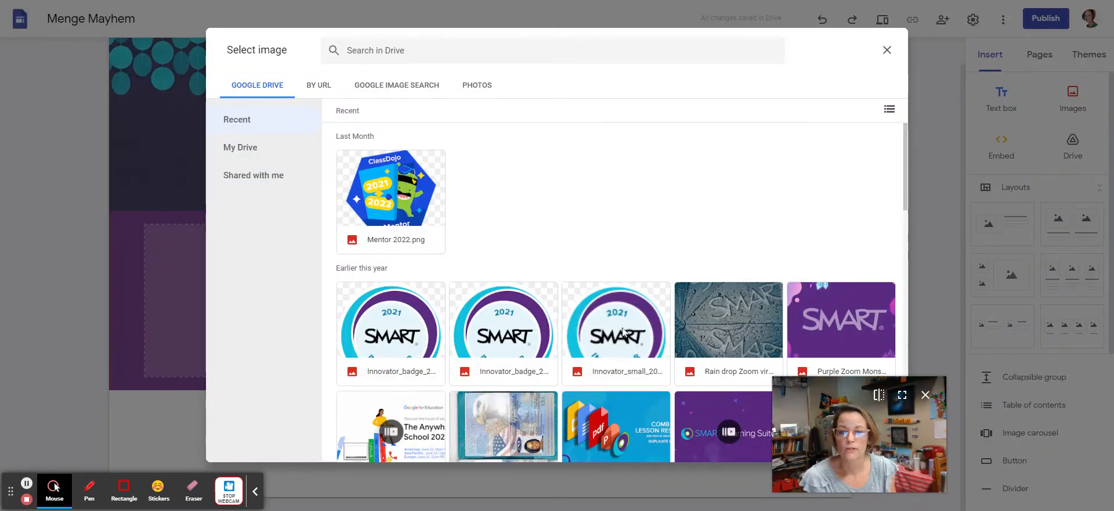
pyautogui.scroll(-1, 553, 280)
pyautogui.scroll(-15, 553, 280)
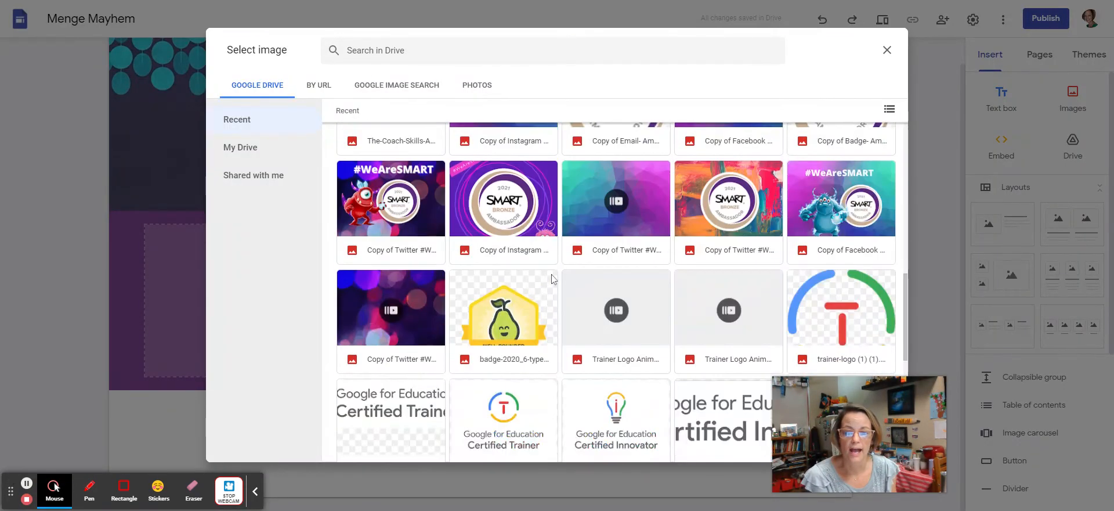
pyautogui.scroll(15, 445, 338)
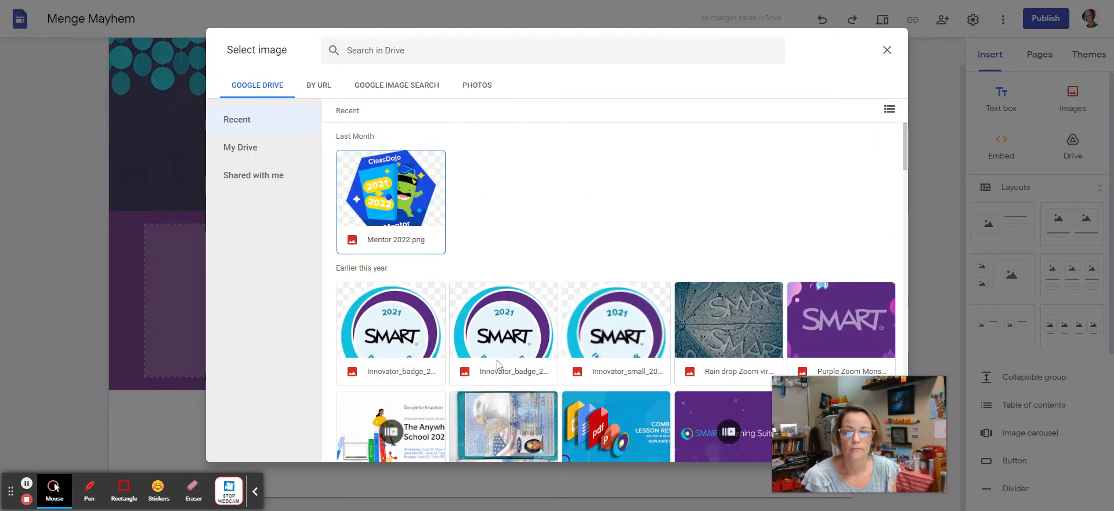
pyautogui.scroll(-14, 470, 357)
pyautogui.scroll(-4, 493, 375)
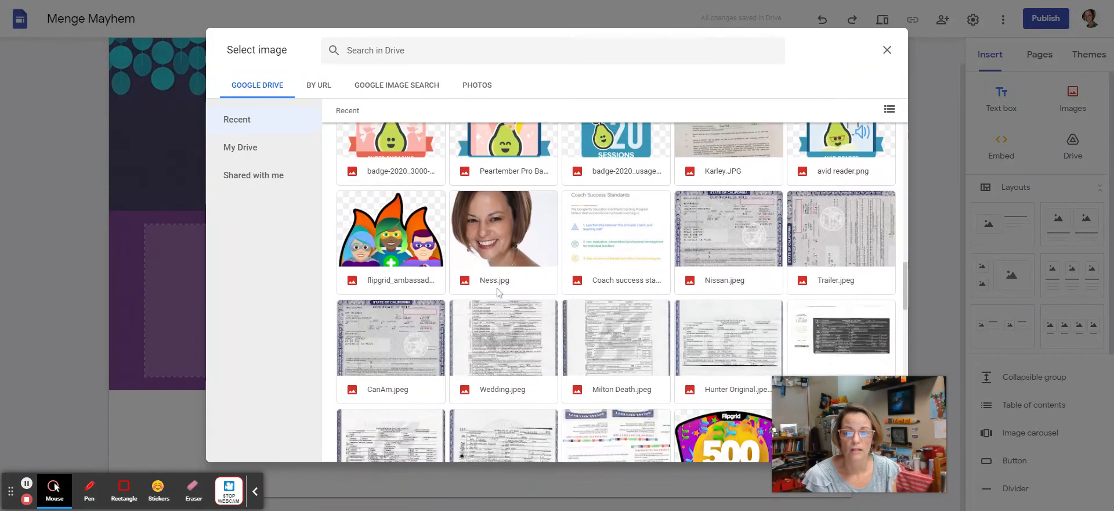
pyautogui.doubleClick(498, 218)
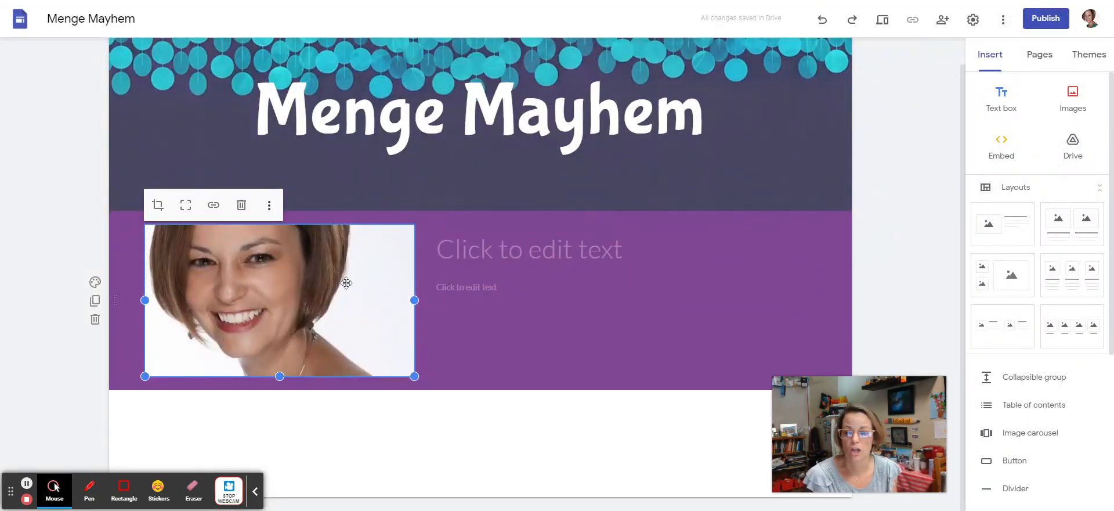
# Step: Give the purple section the heading 'All about Me' in the Bubblegum Sans font
pyautogui.click(467, 255)
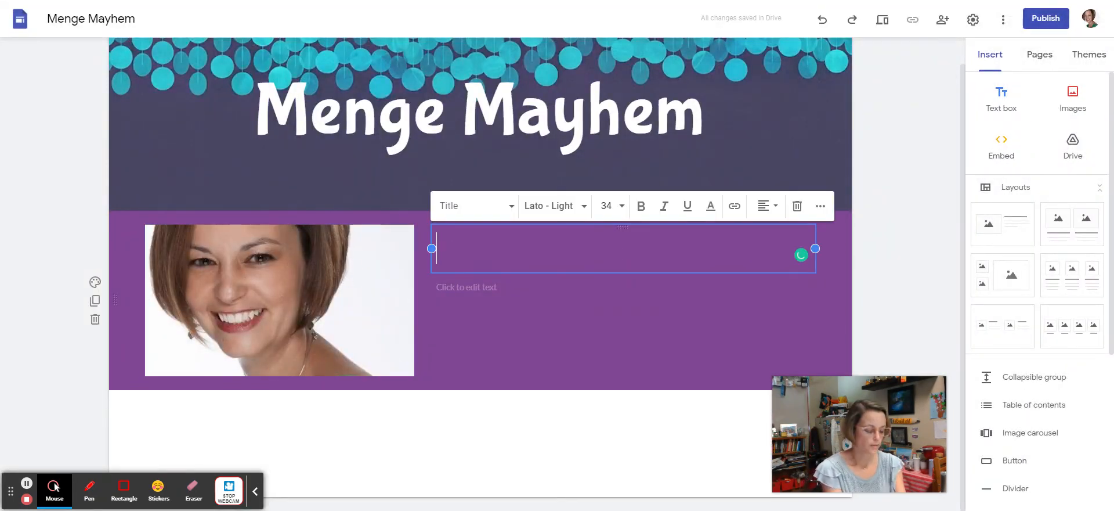
pyautogui.write('All ab')
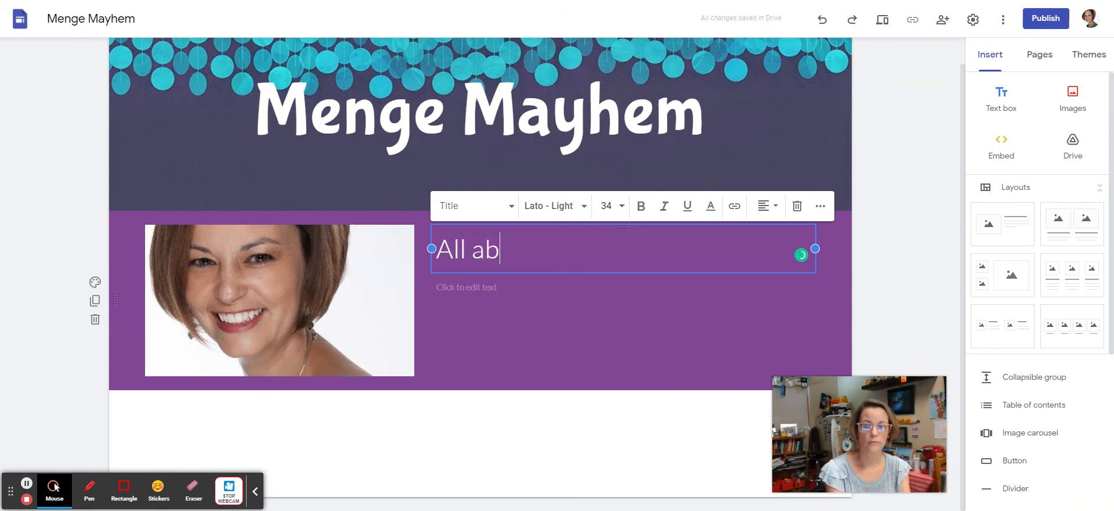
pyautogui.write('out Me')
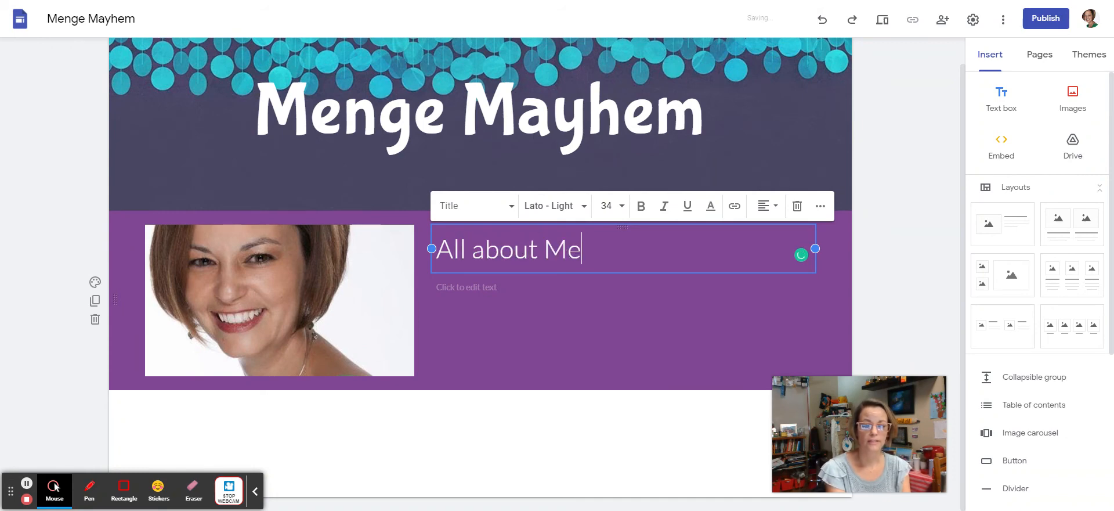
pyautogui.moveTo(801, 254); pyautogui.dragTo(443, 248)
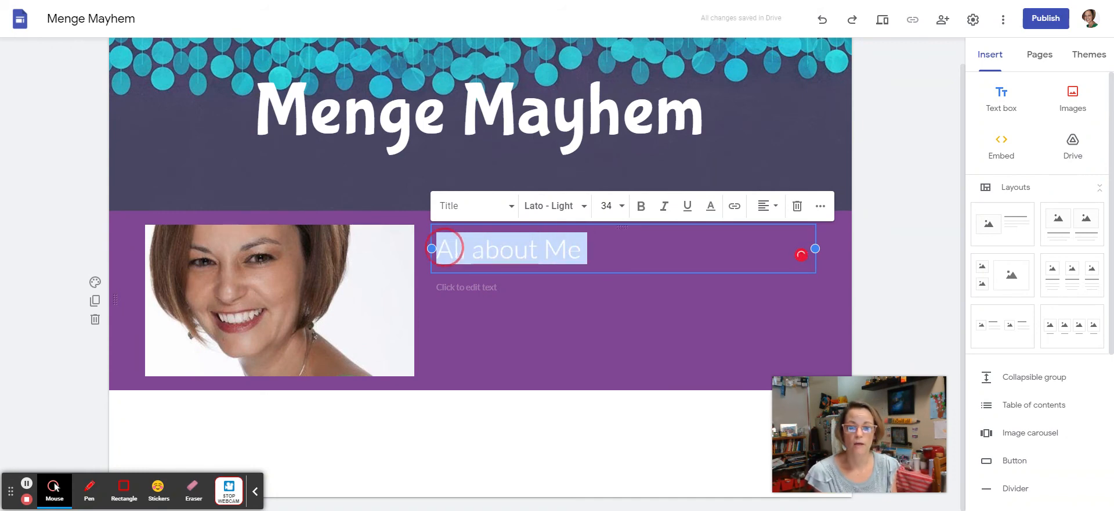
pyautogui.click(554, 212)
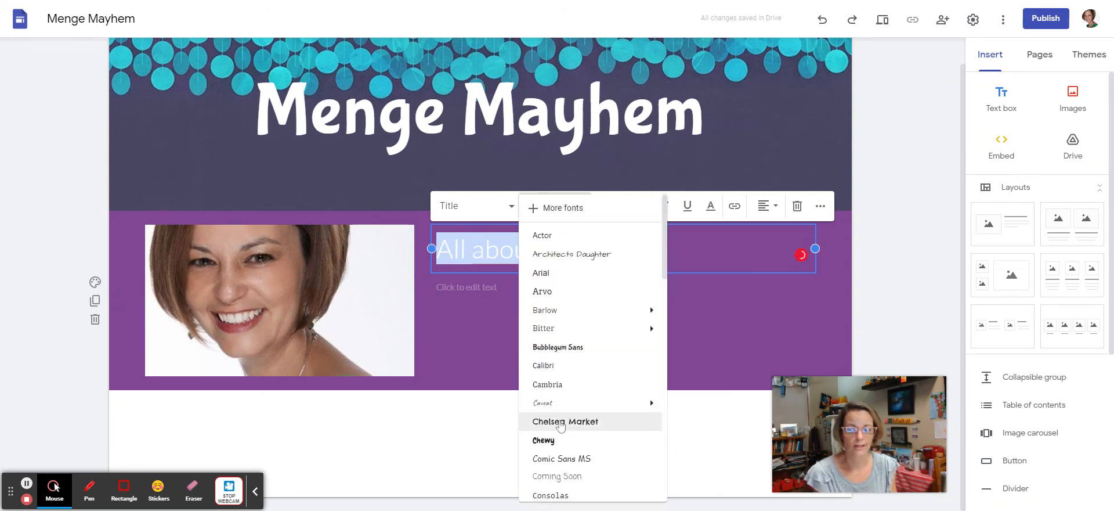
pyautogui.click(558, 347)
pyautogui.click(453, 297)
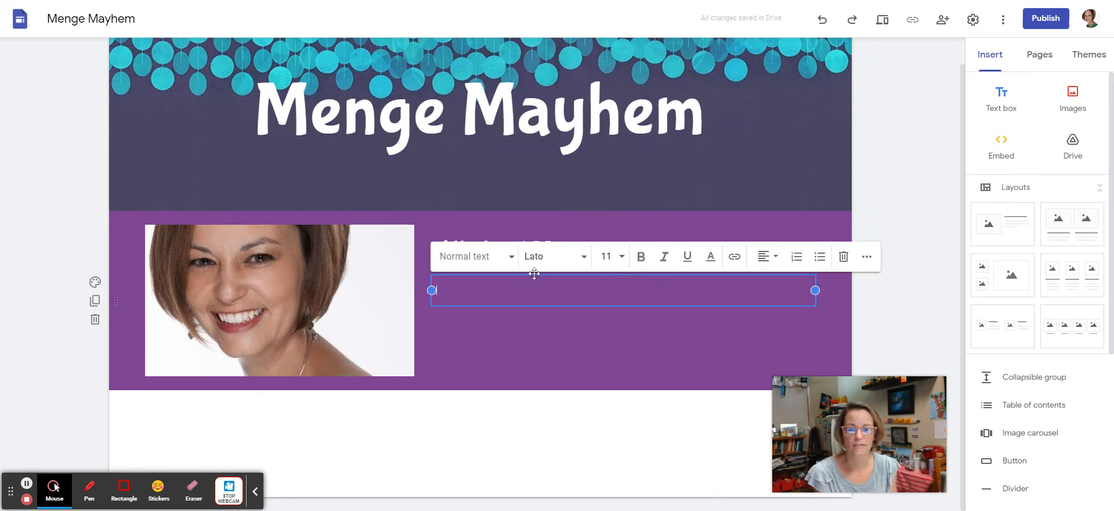
pyautogui.click(541, 334)
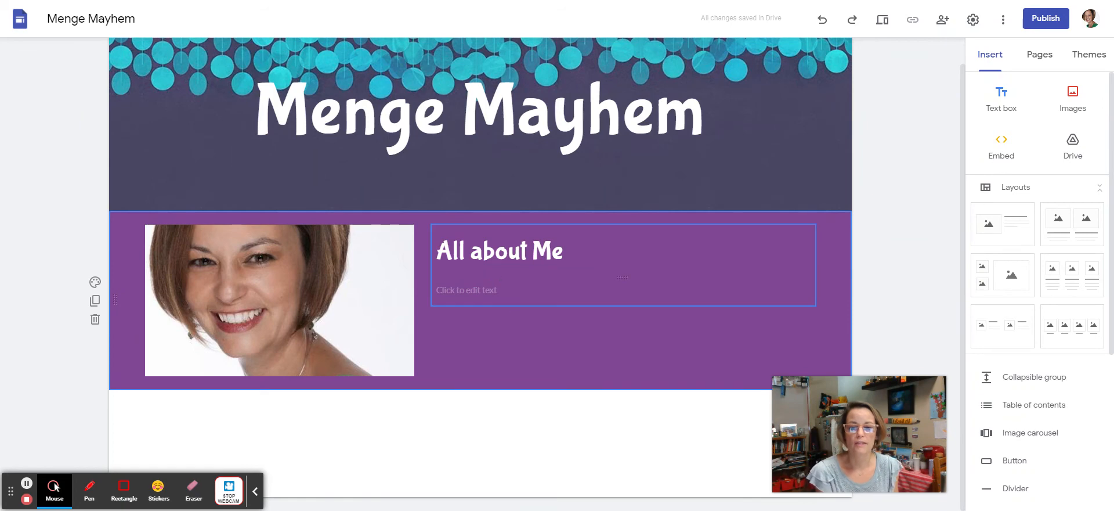
pyautogui.click(495, 286)
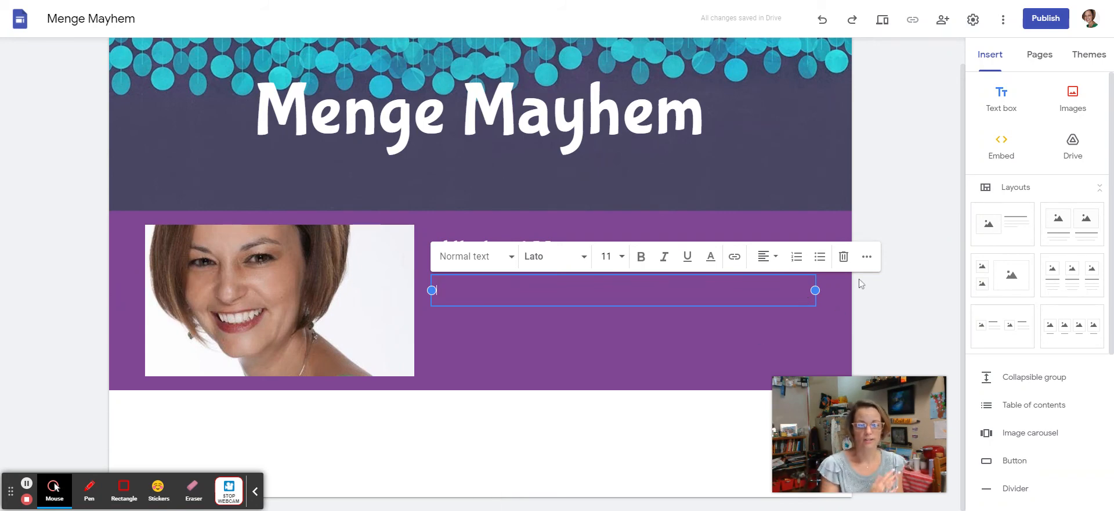
# Step: Share the Menge Mayhem site with the suggested collaborator as an Editor
pyautogui.click(947, 30)
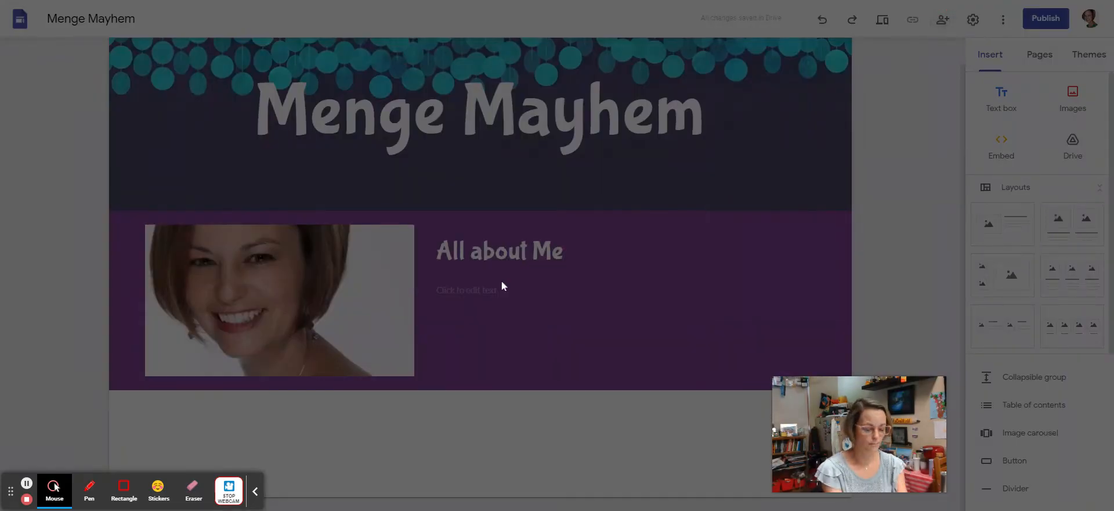
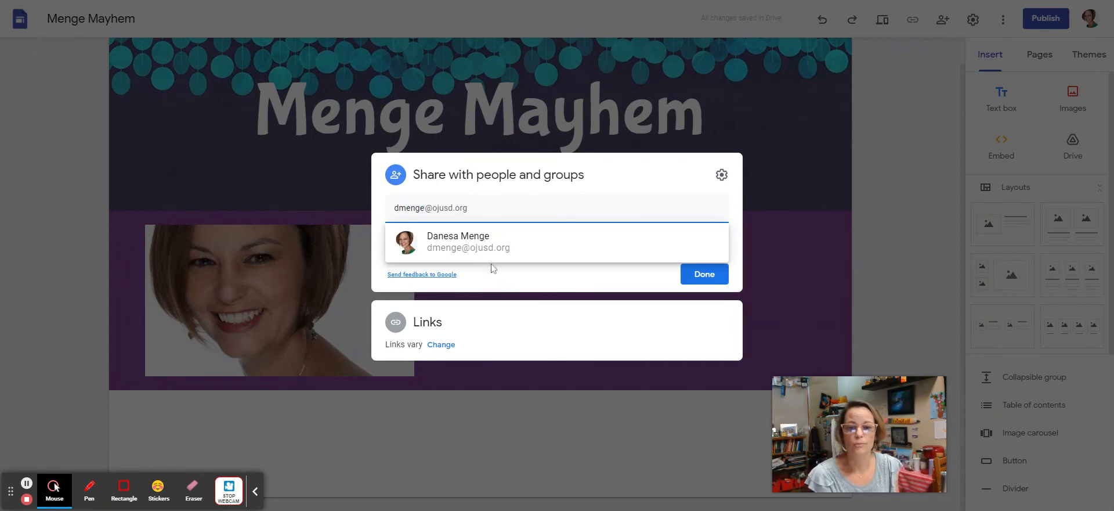
pyautogui.click(486, 248)
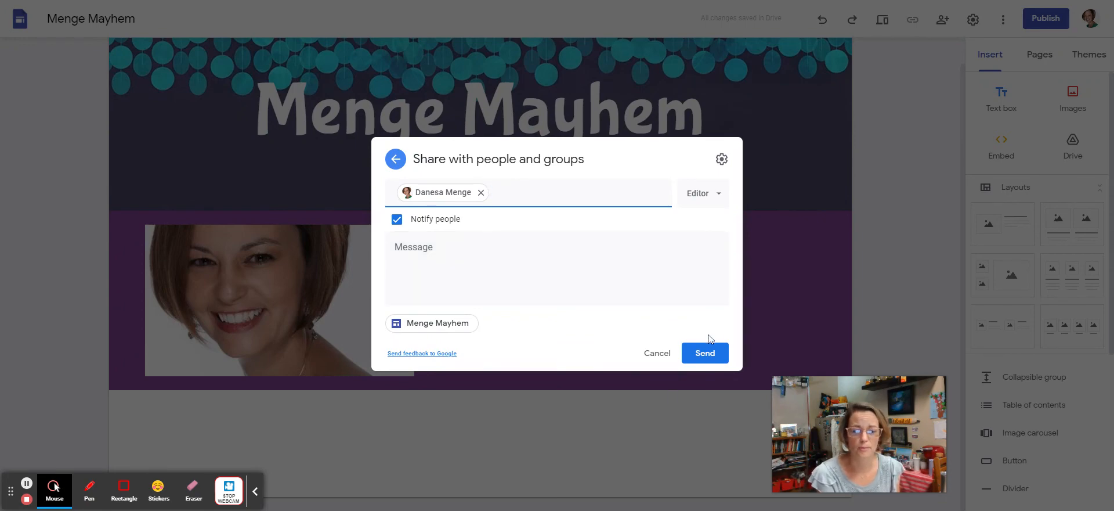
pyautogui.click(705, 355)
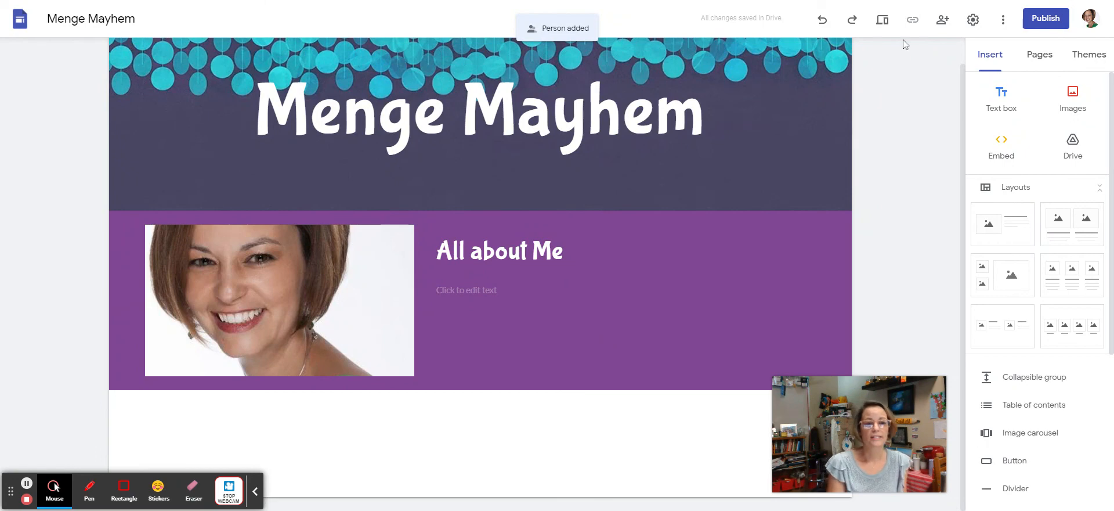
pyautogui.moveTo(768, 90)
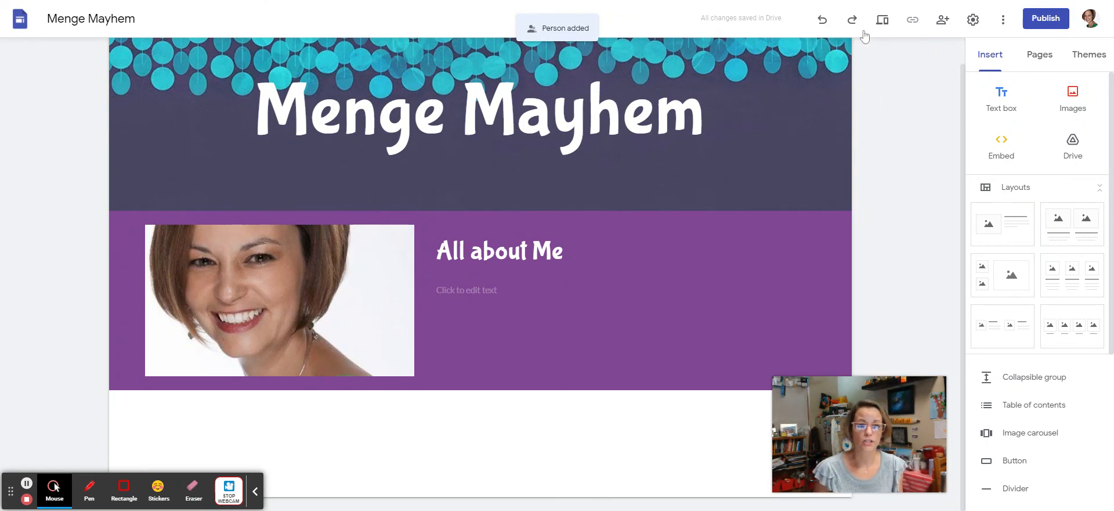
pyautogui.click(881, 23)
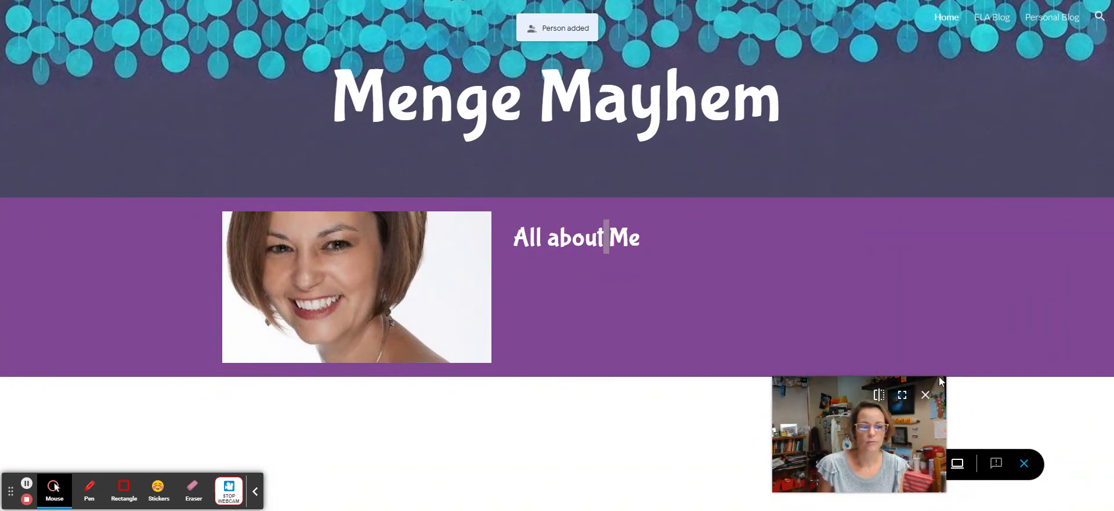
pyautogui.click(1031, 467)
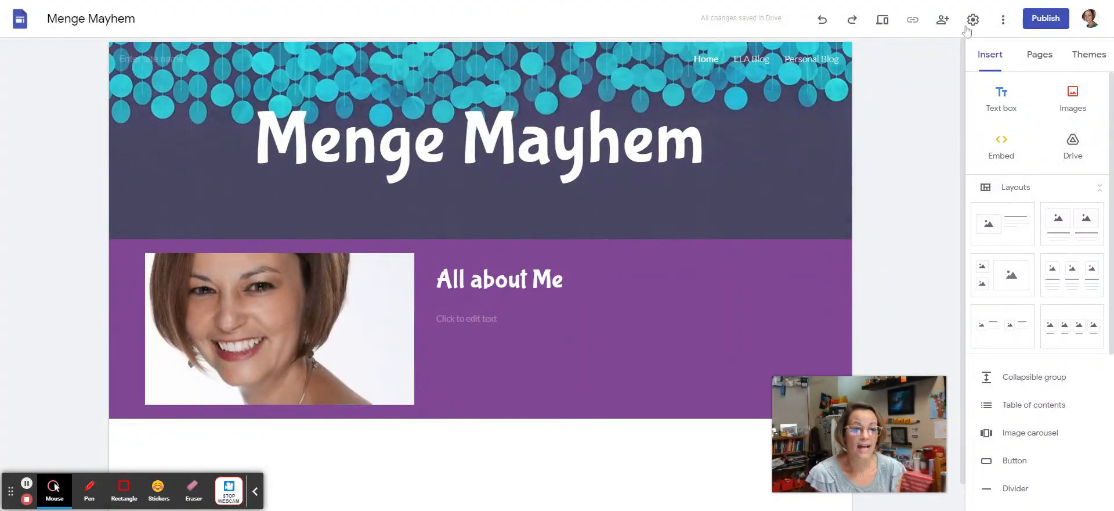
# Step: Publish the site at web address menge-mayhem, keeping the published site Public
pyautogui.click(1046, 26)
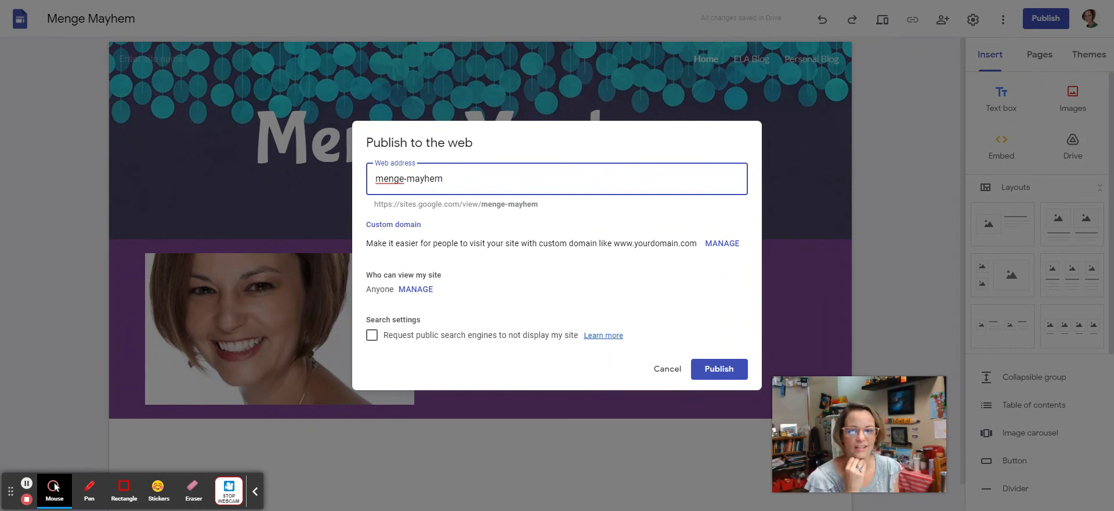
pyautogui.moveTo(444, 178); pyautogui.dragTo(375, 179)
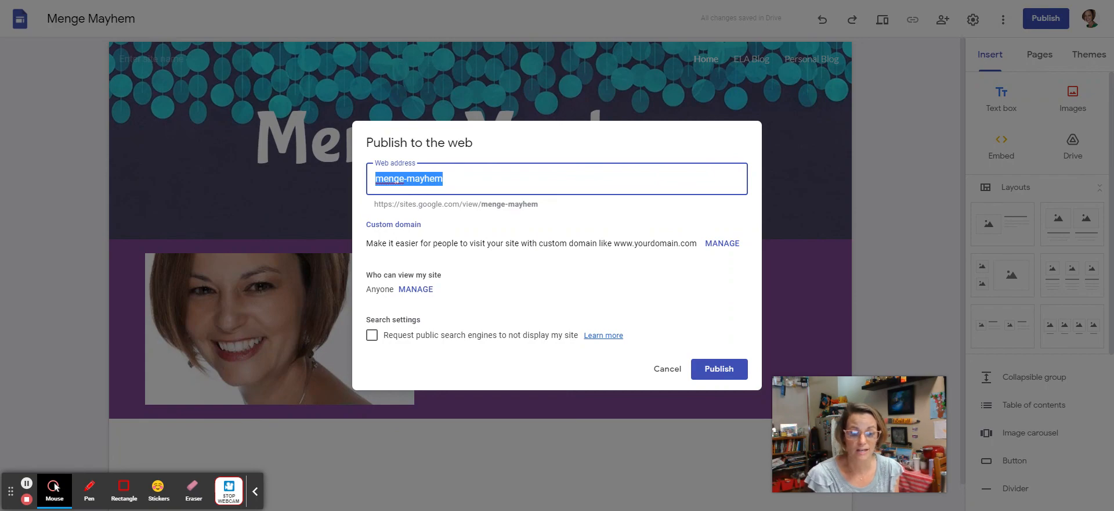
pyautogui.click(410, 288)
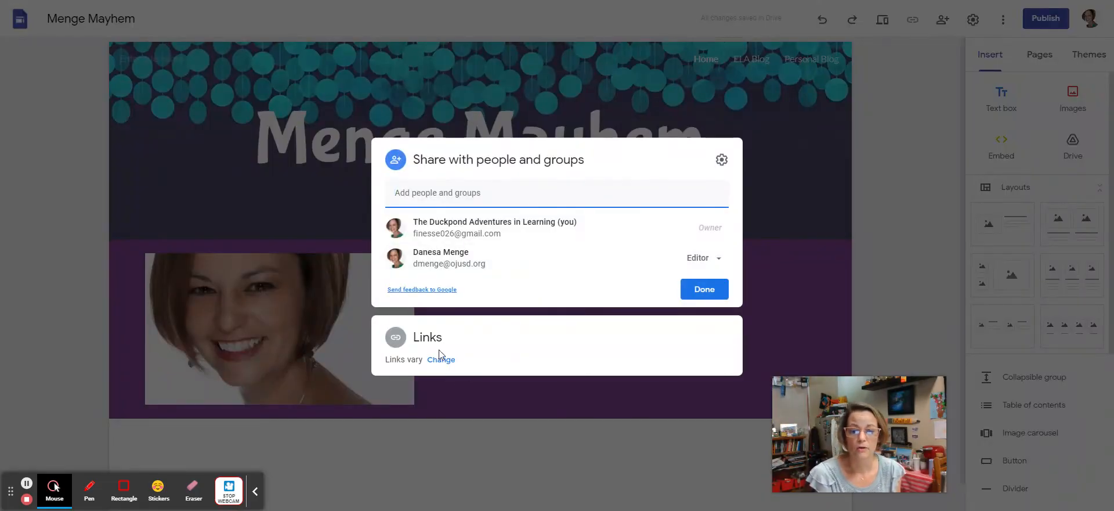
pyautogui.click(441, 358)
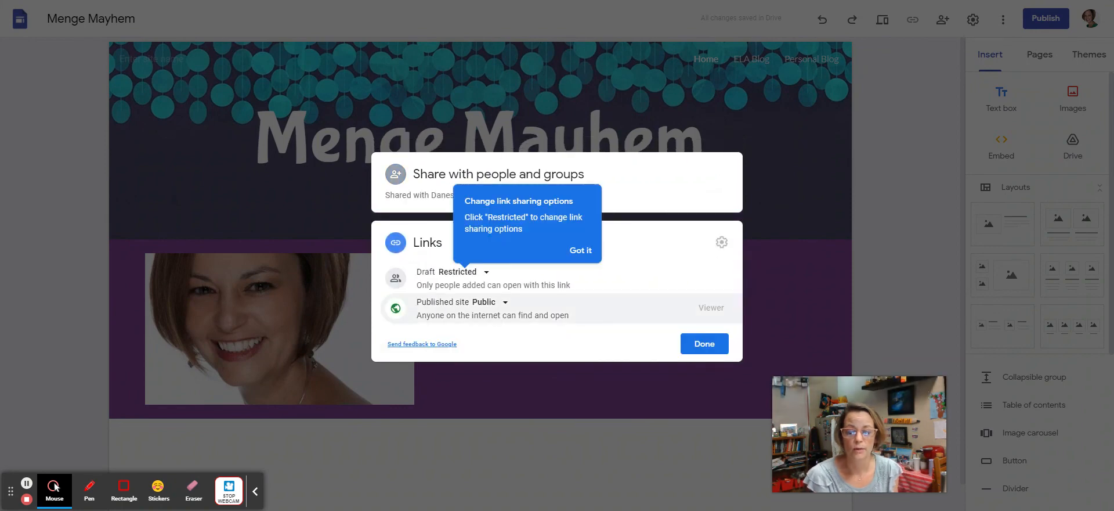
pyautogui.click(491, 303)
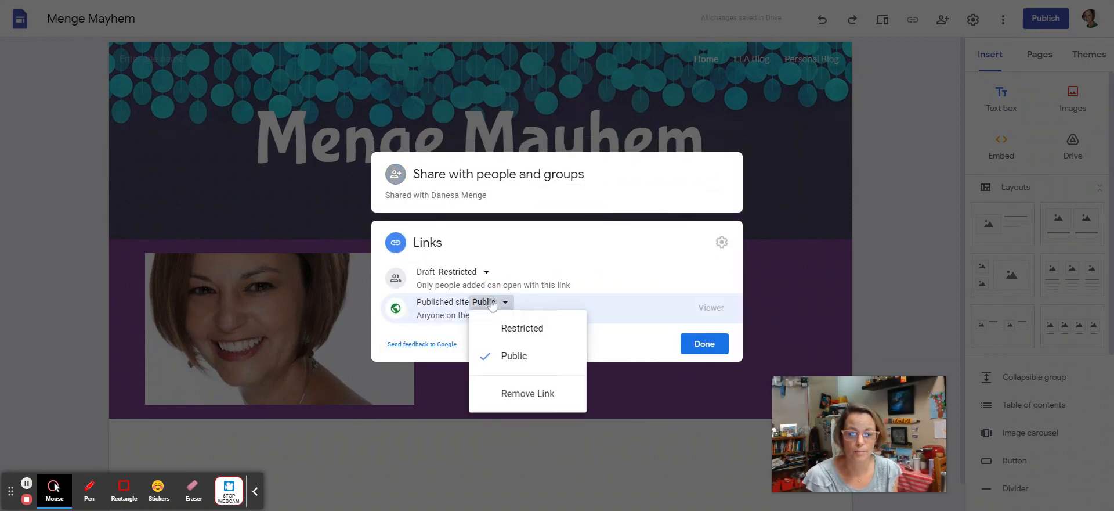
pyautogui.click(483, 303)
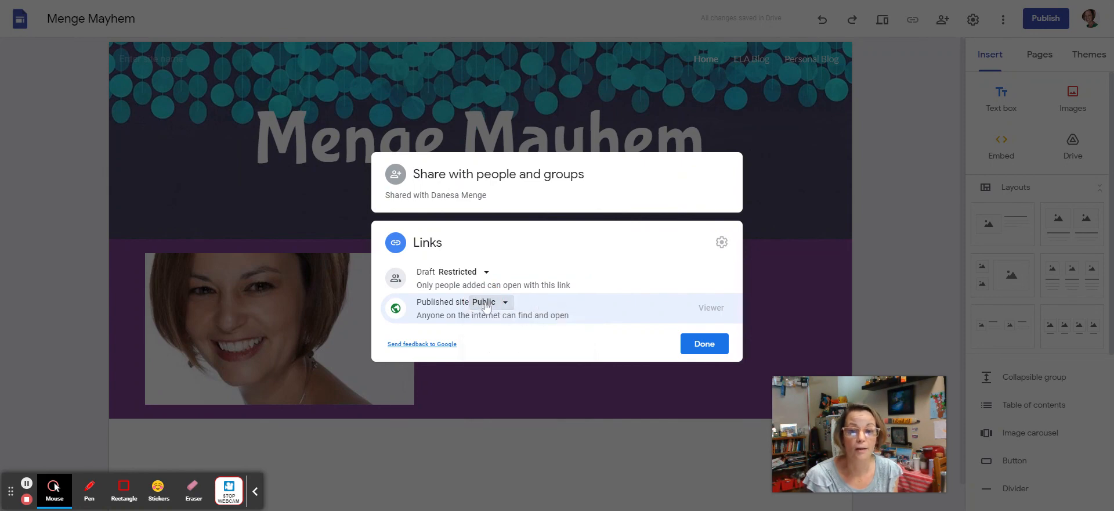
pyautogui.click(694, 345)
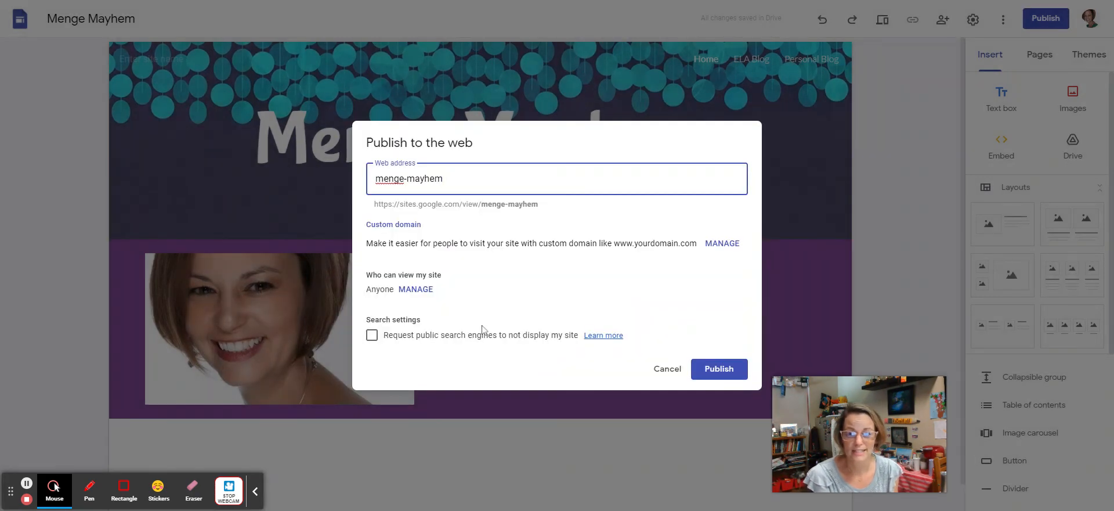
pyautogui.click(713, 377)
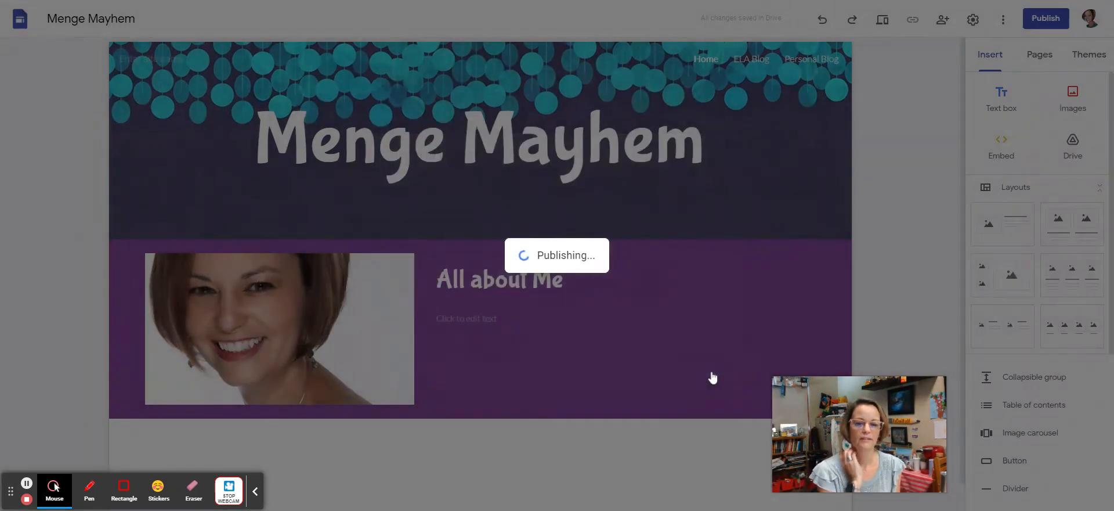